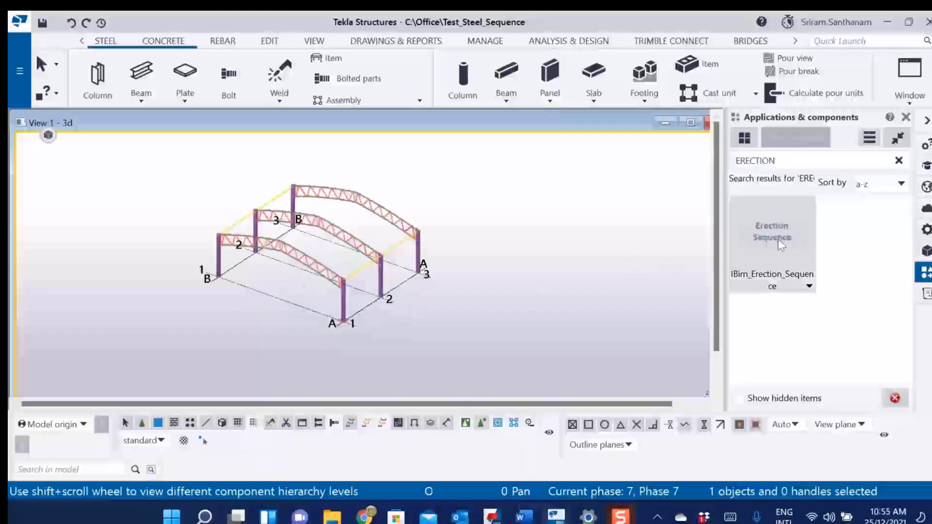
- Open the Erection Sequence tool and, with assembly selection on, assign stage 1 from sequence number 1 to the six columns, grid A before B
{"action": "left_click", "coordinate": [781, 245]}
{"action": "left_click_drag", "start_coordinate": [337, 142], "coordinate": [634, 61]}
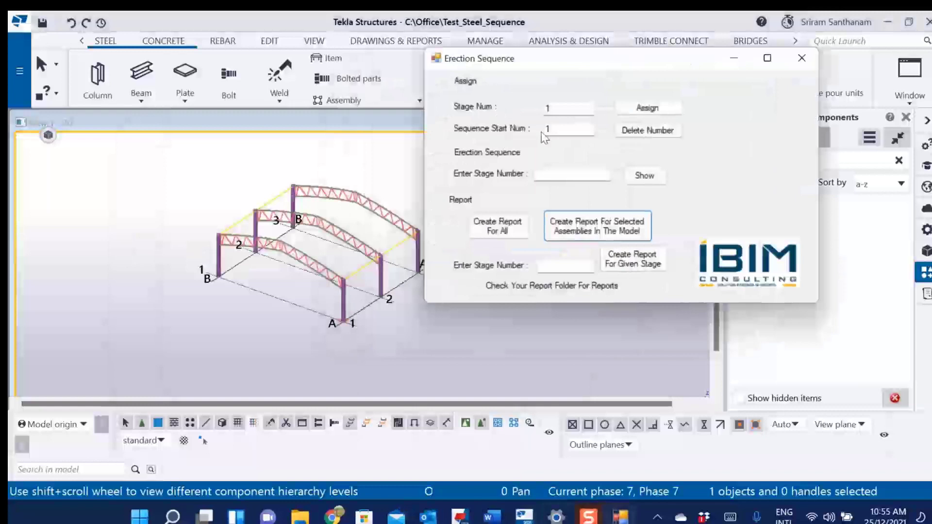
{"action": "left_click", "coordinate": [646, 110]}
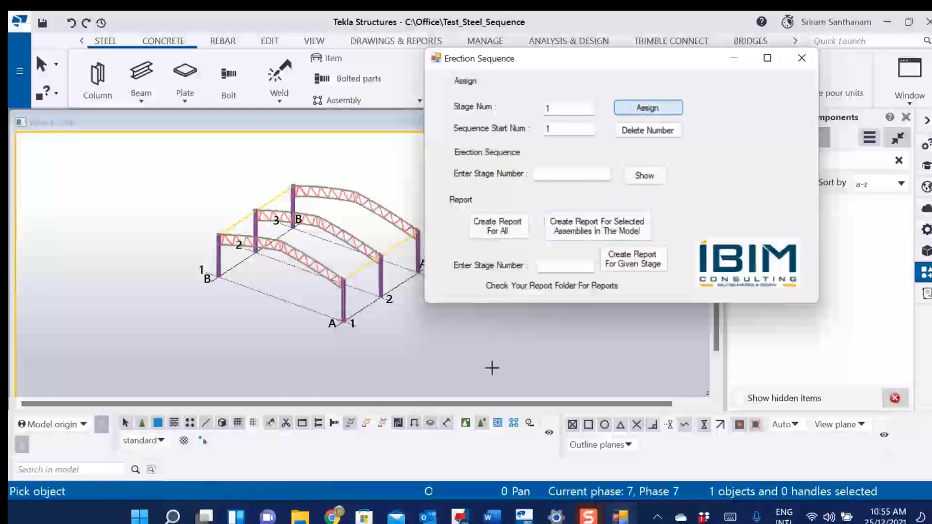
{"action": "left_click", "coordinate": [498, 424]}
{"action": "scroll", "coordinate": [272, 297], "scroll_direction": "down", "scroll_amount": 2}
{"action": "scroll", "coordinate": [270, 236], "scroll_direction": "up", "scroll_amount": 4}
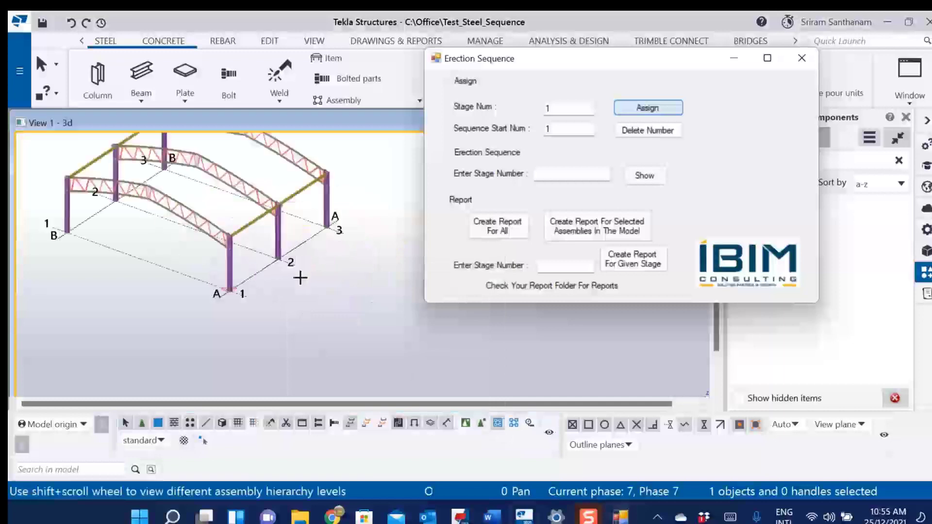
{"action": "left_click", "coordinate": [229, 268]}
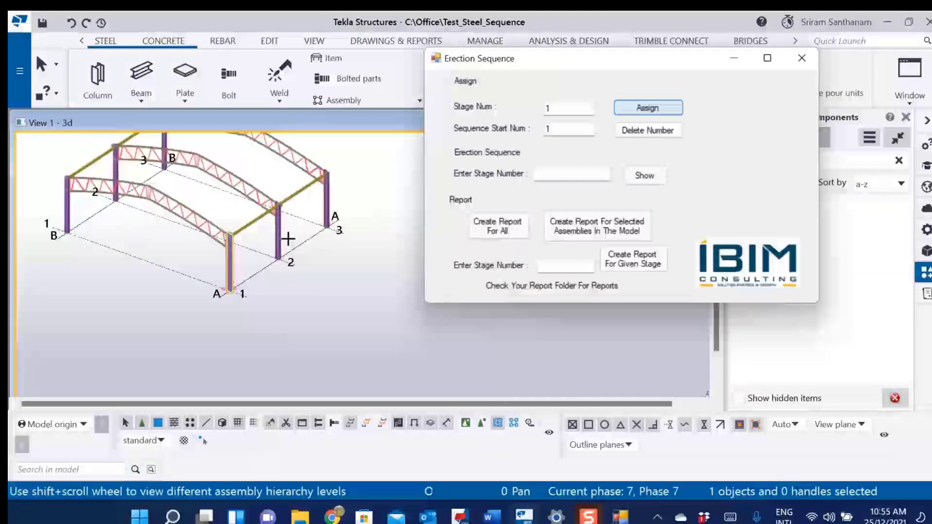
{"action": "scroll", "coordinate": [391, 287], "scroll_direction": "down", "scroll_amount": 3}
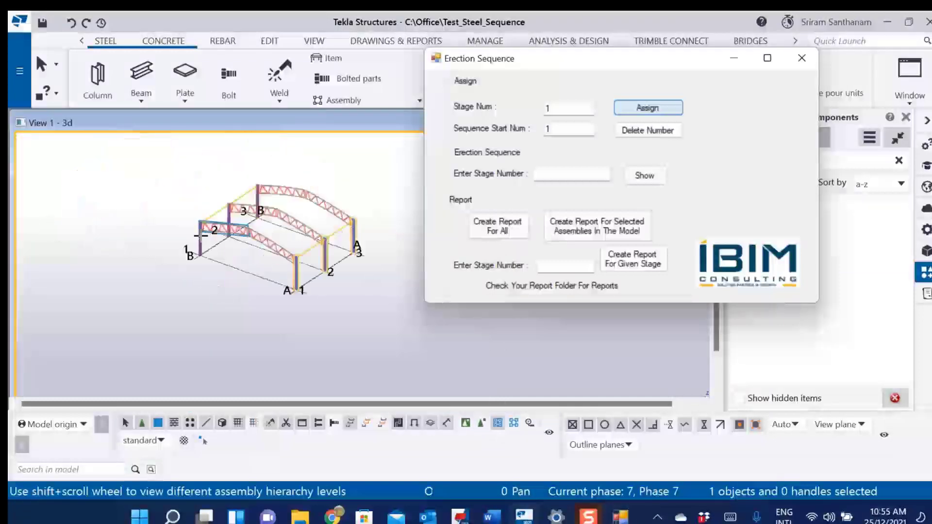
{"action": "scroll", "coordinate": [248, 206], "scroll_direction": "up", "scroll_amount": 5}
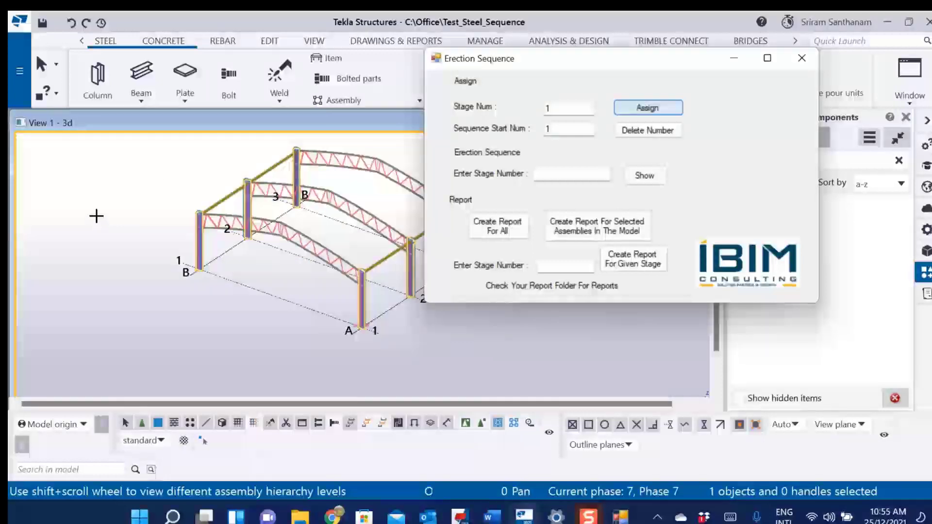
{"action": "scroll", "coordinate": [96, 215], "scroll_direction": "down", "scroll_amount": 3}
{"action": "scroll", "coordinate": [209, 253], "scroll_direction": "up", "scroll_amount": 5}
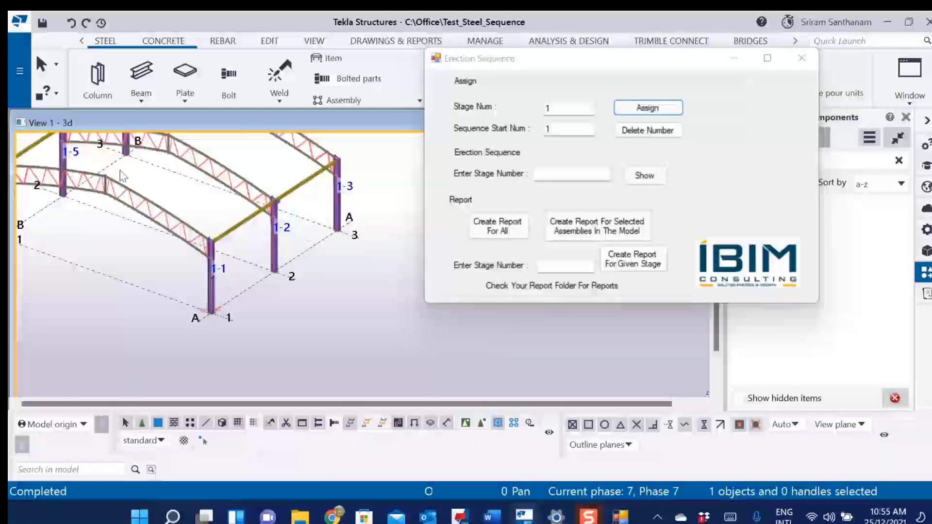
{"action": "scroll", "coordinate": [310, 292], "scroll_direction": "down", "scroll_amount": 3}
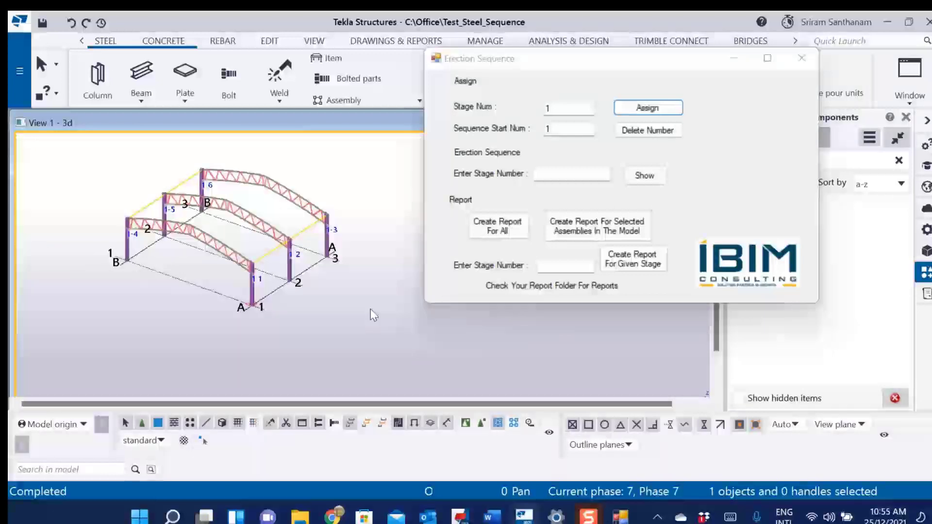
- Assign stage 2, starting at sequence number 1, to the four beams between the column tops, grid A side first
{"action": "double_click", "coordinate": [577, 108]}
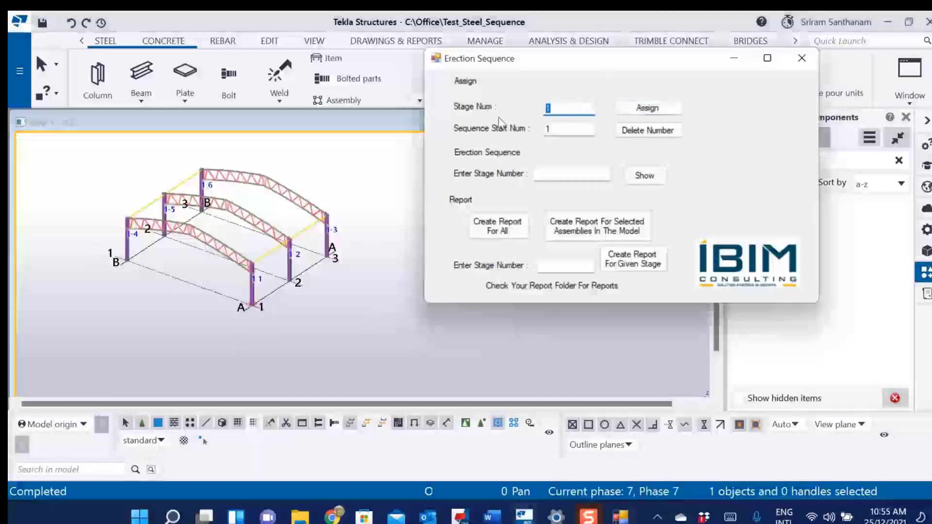
{"action": "type", "text": "2"}
{"action": "left_click", "coordinate": [641, 108]}
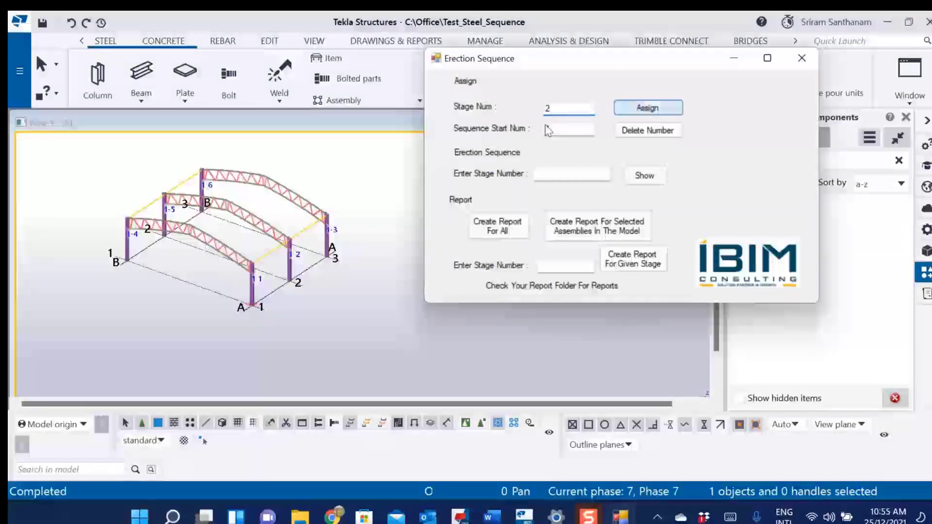
{"action": "scroll", "coordinate": [291, 237], "scroll_direction": "up", "scroll_amount": 3}
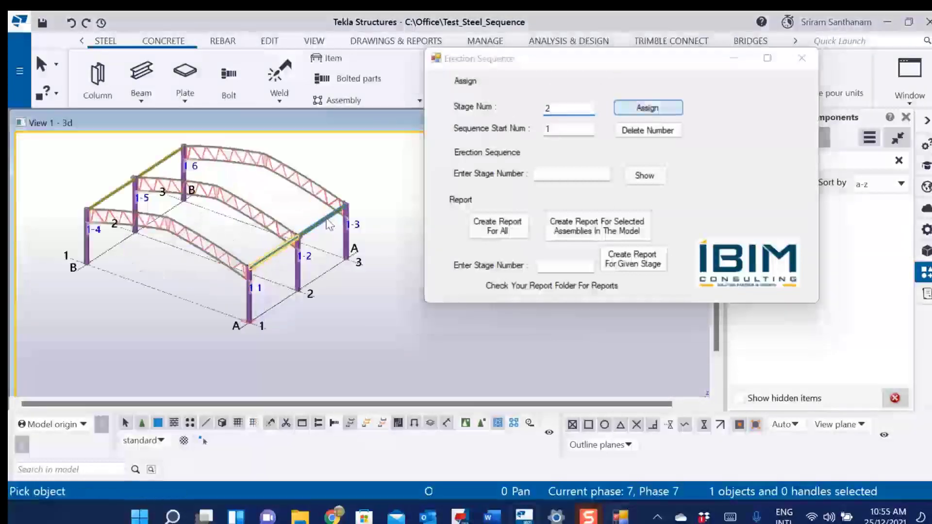
{"action": "left_click", "coordinate": [141, 159]}
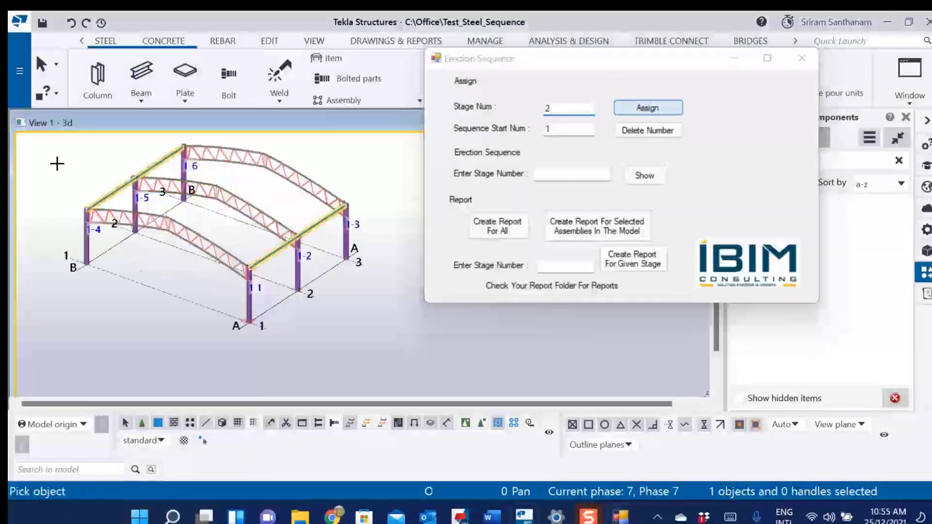
{"action": "middle_click", "coordinate": [56, 161]}
{"action": "scroll", "coordinate": [56, 160], "scroll_direction": "up", "scroll_amount": 2}
- Assign stage 3, starting at sequence number 1, to the six truss halves from grid 1 to grid 3, grid A half first
{"action": "double_click", "coordinate": [571, 110]}
{"action": "type", "text": "3"}
{"action": "left_click", "coordinate": [650, 109]}
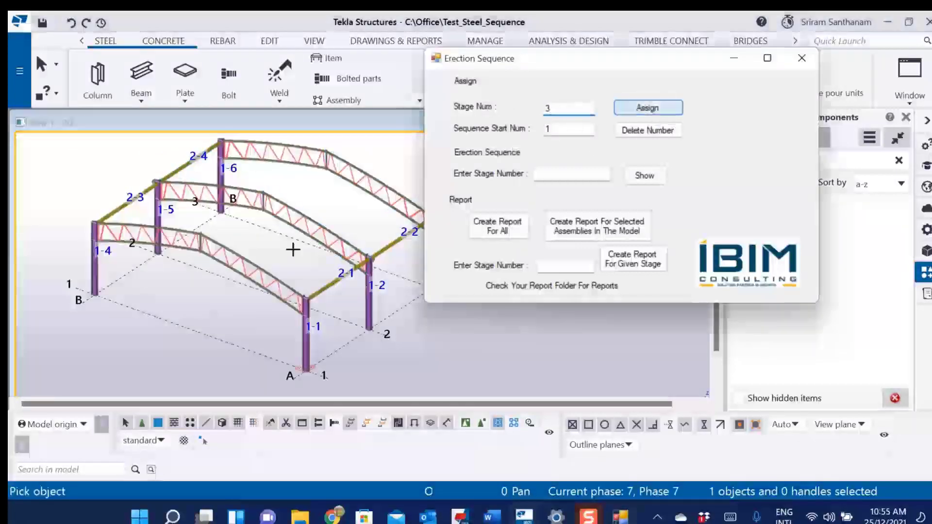
{"action": "left_click", "coordinate": [173, 229]}
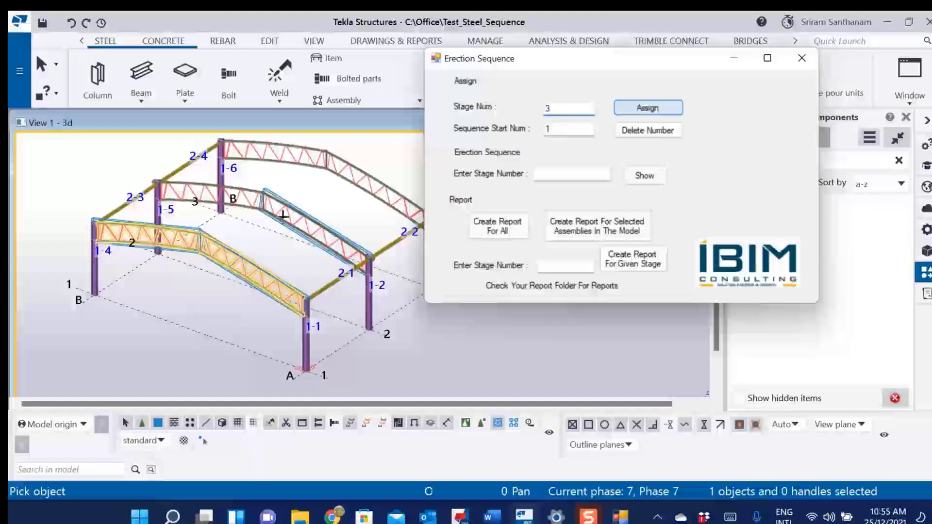
{"action": "left_click", "coordinate": [297, 217]}
{"action": "left_click", "coordinate": [240, 190]}
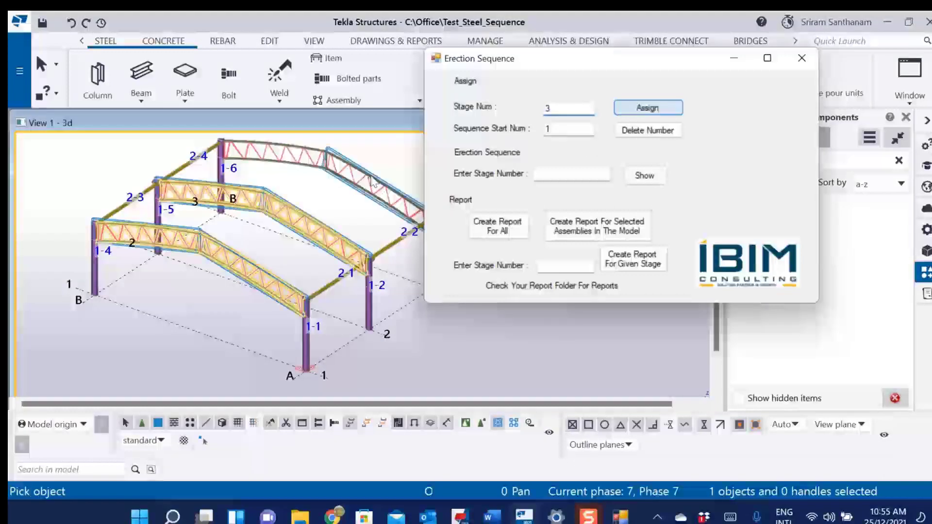
{"action": "left_click", "coordinate": [341, 167]}
{"action": "left_click", "coordinate": [267, 149]}
{"action": "middle_click", "coordinate": [82, 178]}
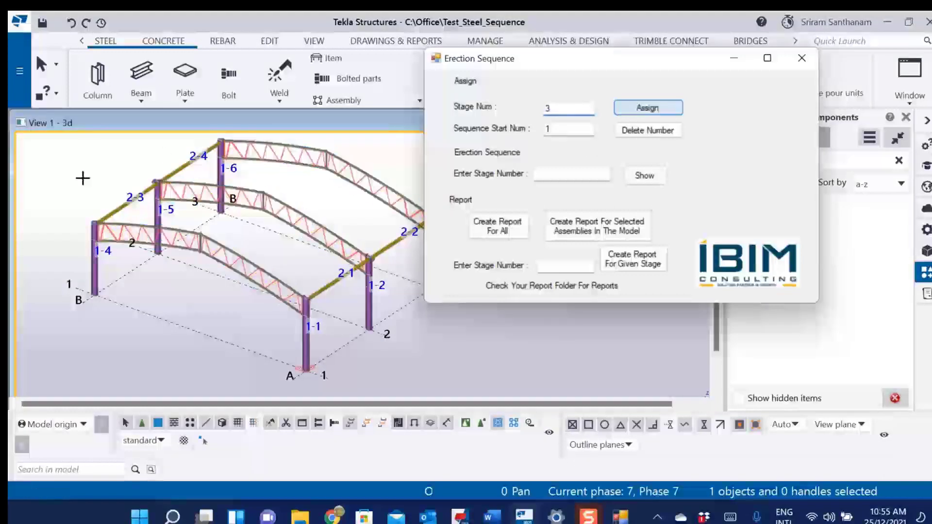
{"action": "scroll", "coordinate": [275, 318], "scroll_direction": "down", "scroll_amount": 2}
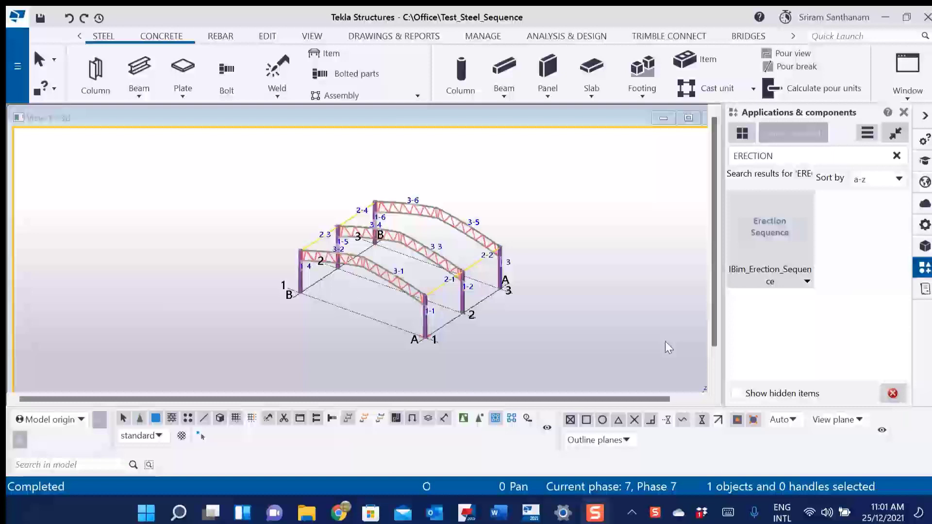
- Check the erection stage and sequence number of the columns at A-1 and A-2 in the assembly's user-defined attributes
{"action": "left_click", "coordinate": [426, 322]}
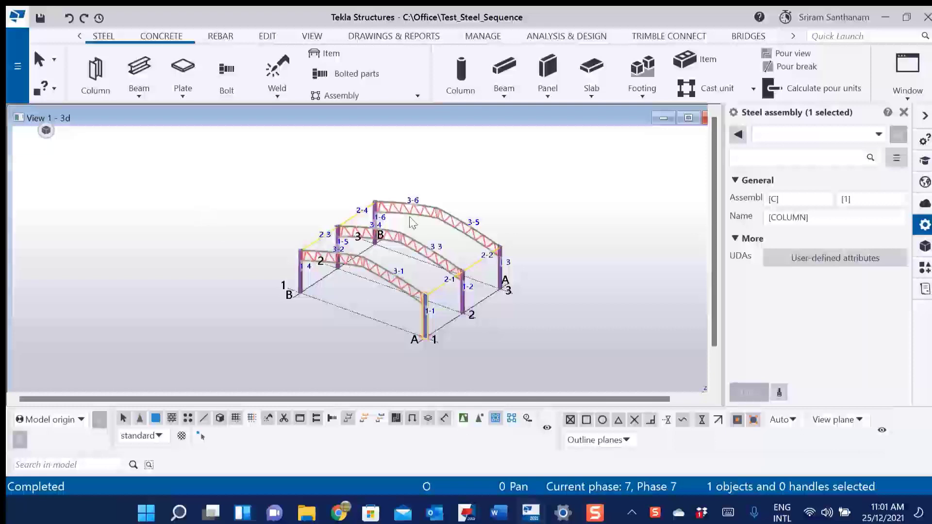
{"action": "left_click", "coordinate": [832, 261]}
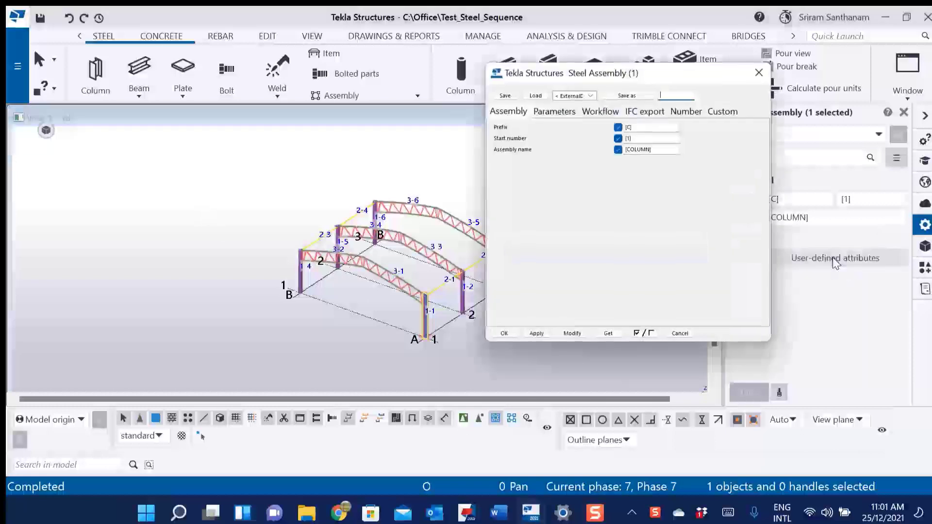
{"action": "left_click", "coordinate": [695, 111]}
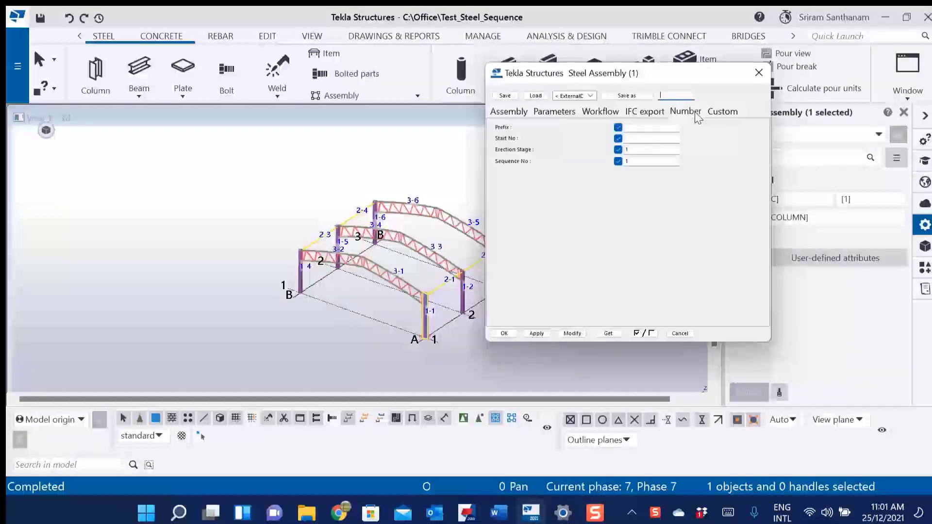
{"action": "double_click", "coordinate": [649, 149]}
{"action": "key", "text": "Tab"}
{"action": "scroll", "coordinate": [361, 281], "scroll_direction": "up", "scroll_amount": 3}
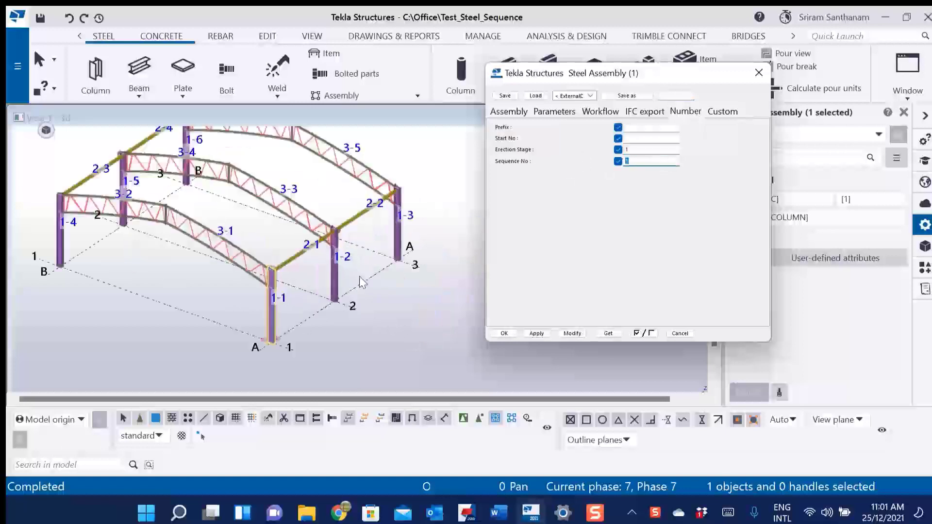
{"action": "scroll", "coordinate": [349, 277], "scroll_direction": "up", "scroll_amount": 2}
{"action": "left_click", "coordinate": [327, 275]}
{"action": "type", "text": "2"}
{"action": "scroll", "coordinate": [364, 267], "scroll_direction": "down", "scroll_amount": 4}
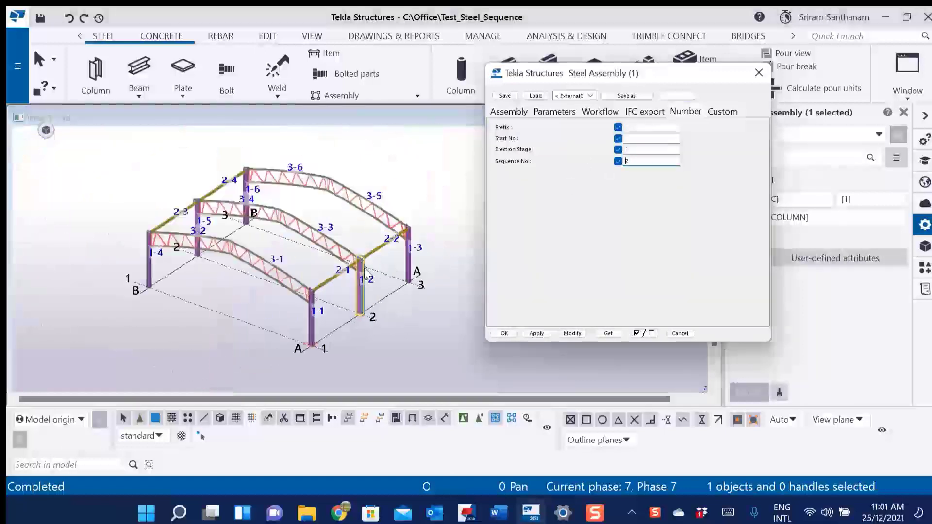
- Check the erection stage and sequence number of both halves of the grid 2 truss, and close the attributes
{"action": "scroll", "coordinate": [365, 274], "scroll_direction": "up", "scroll_amount": 3}
{"action": "left_click", "coordinate": [341, 252]}
{"action": "middle_click_drag", "start_coordinate": [341, 252], "coordinate": [270, 212], "text": "ctrl"}
{"action": "left_click", "coordinate": [270, 212]}
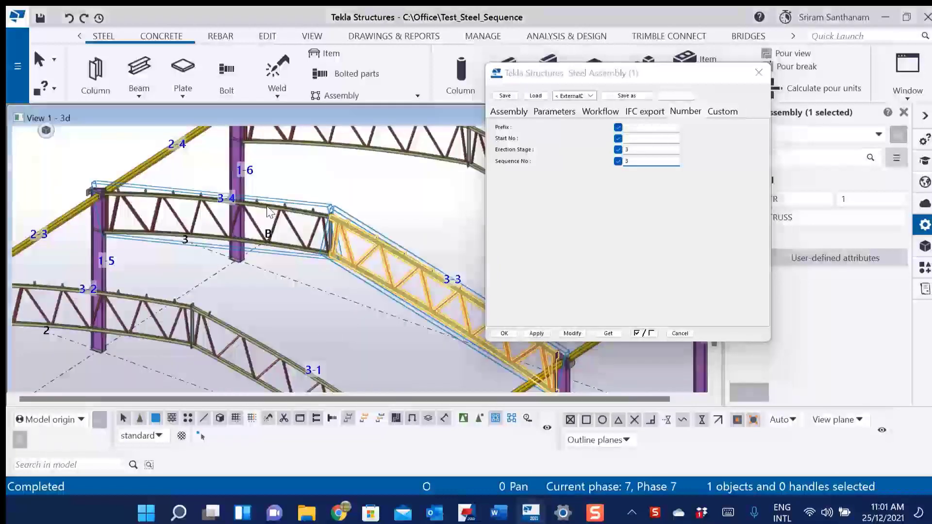
{"action": "type", "text": "4"}
{"action": "scroll", "coordinate": [327, 190], "scroll_direction": "down", "scroll_amount": 5}
{"action": "left_click", "coordinate": [327, 190]}
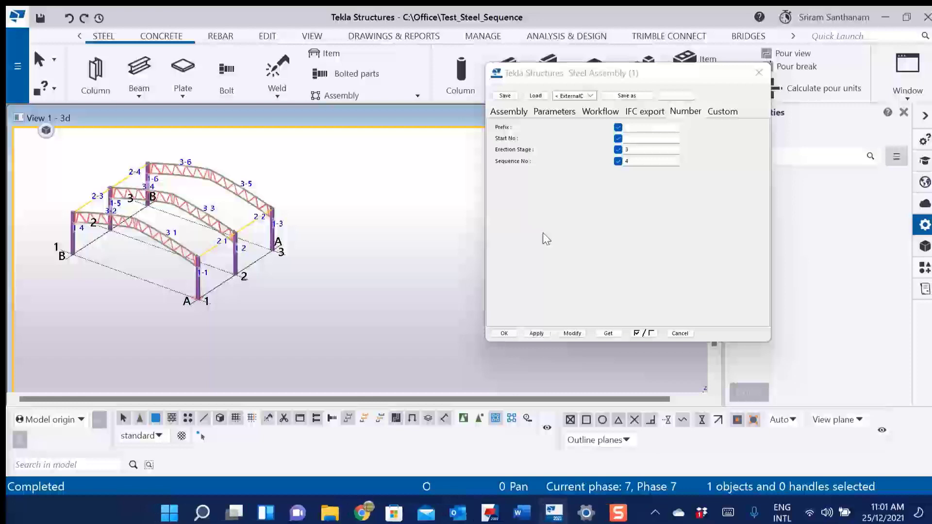
{"action": "left_click", "coordinate": [758, 73]}
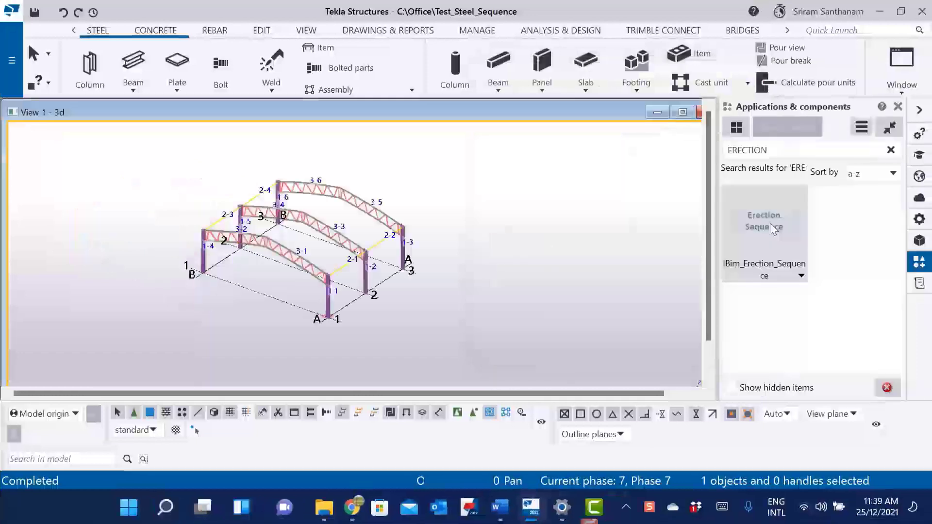
- Delete the erection numbers from all six column assemblies with the Erection Sequence tool, and close the tool
{"action": "double_click", "coordinate": [777, 228]}
{"action": "left_click_drag", "start_coordinate": [325, 111], "coordinate": [702, 38]}
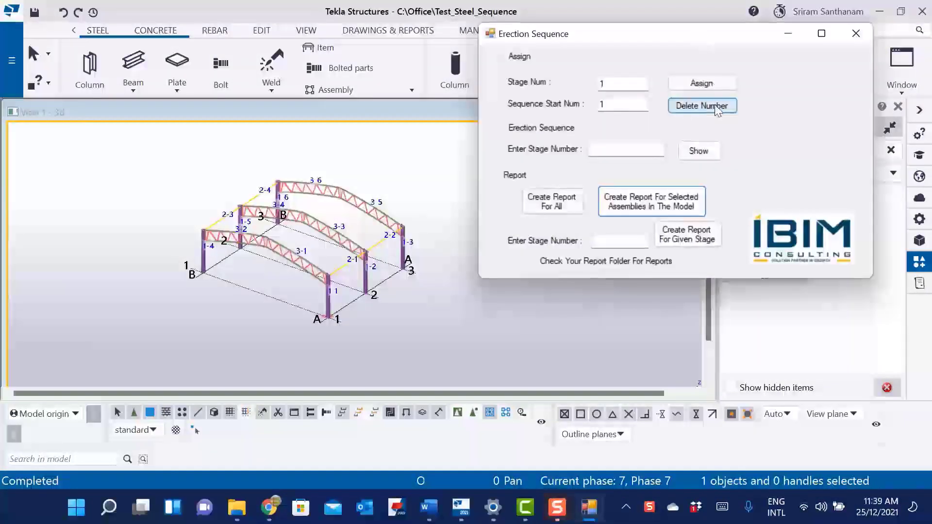
{"action": "left_click", "coordinate": [329, 293]}
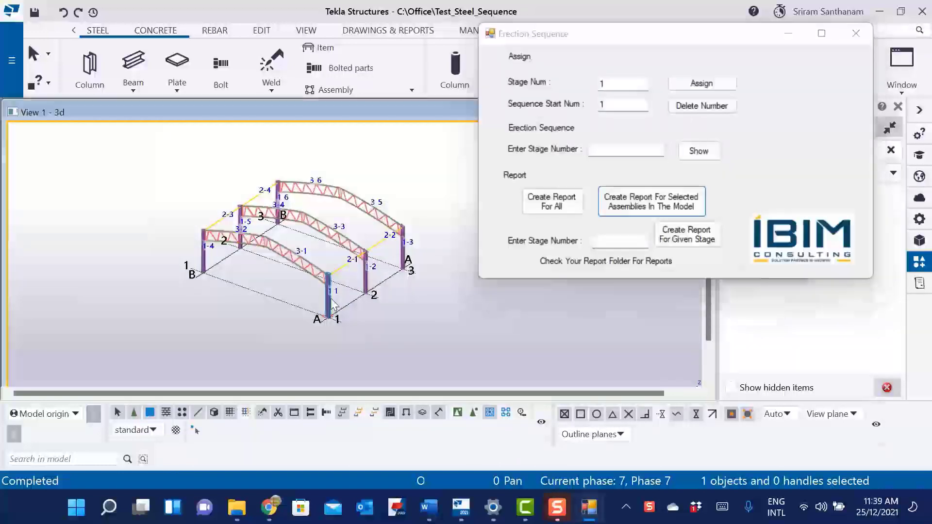
{"action": "left_click", "coordinate": [366, 274], "text": "ctrl"}
{"action": "left_click", "coordinate": [402, 252], "text": "ctrl"}
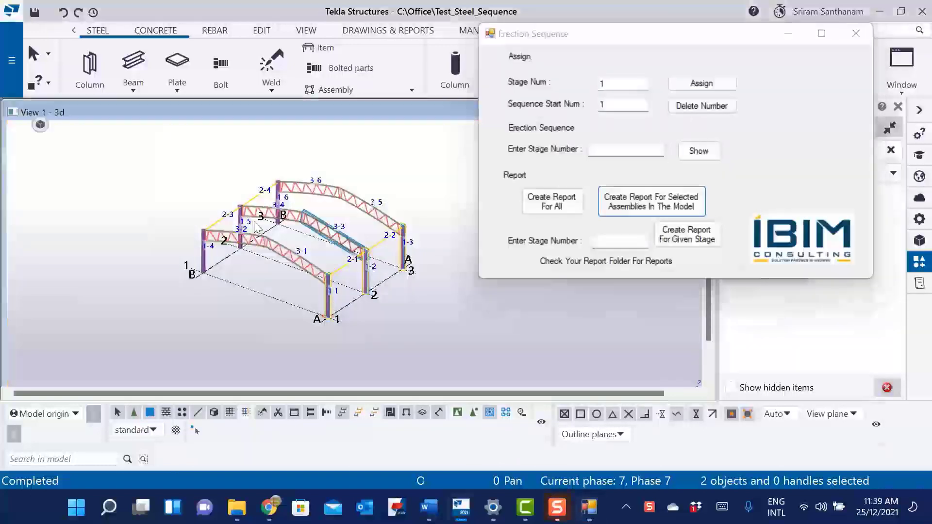
{"action": "scroll", "coordinate": [209, 262], "scroll_direction": "up", "scroll_amount": 5}
{"action": "left_click", "coordinate": [212, 261], "text": "ctrl"}
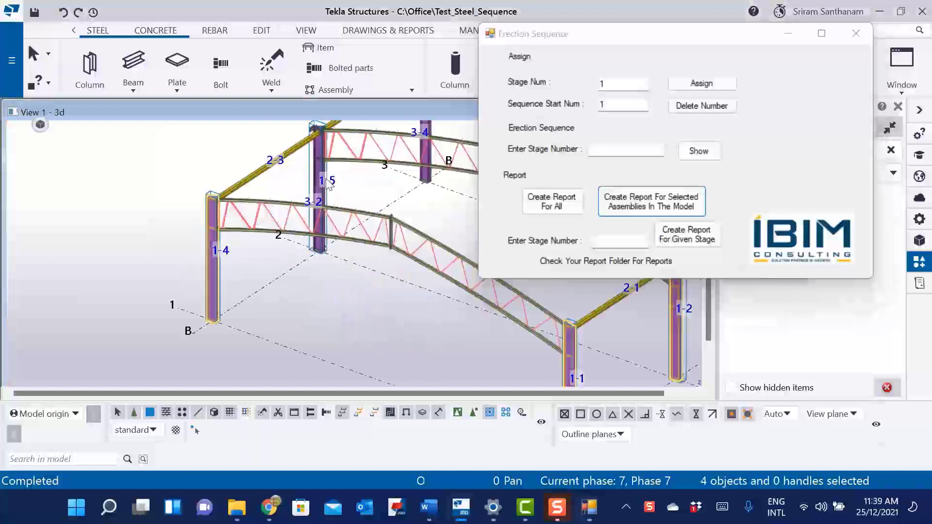
{"action": "left_click", "coordinate": [320, 194], "text": "ctrl"}
{"action": "scroll", "coordinate": [203, 252], "scroll_direction": "down", "scroll_amount": 5}
{"action": "scroll", "coordinate": [325, 171], "scroll_direction": "up", "scroll_amount": 5}
{"action": "left_click", "coordinate": [286, 194], "text": "ctrl"}
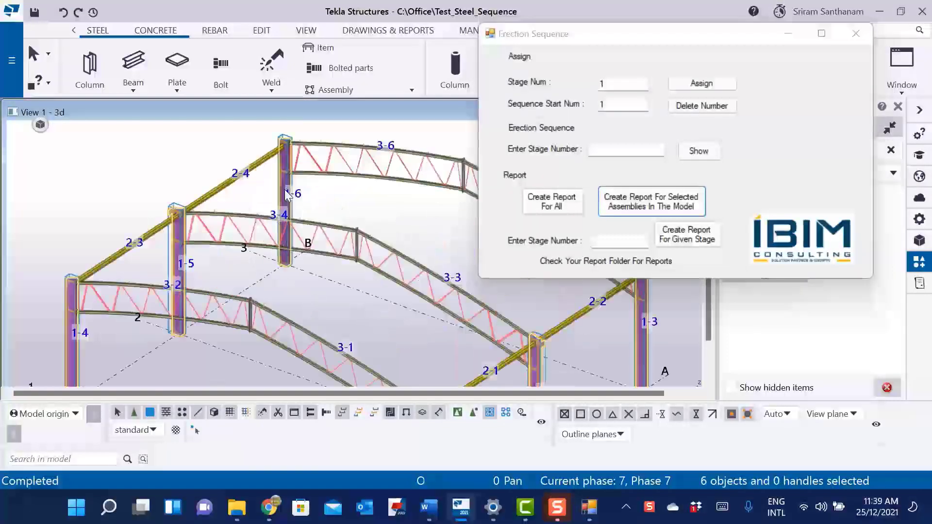
{"action": "left_click", "coordinate": [700, 107]}
{"action": "scroll", "coordinate": [184, 184], "scroll_direction": "down", "scroll_amount": 5}
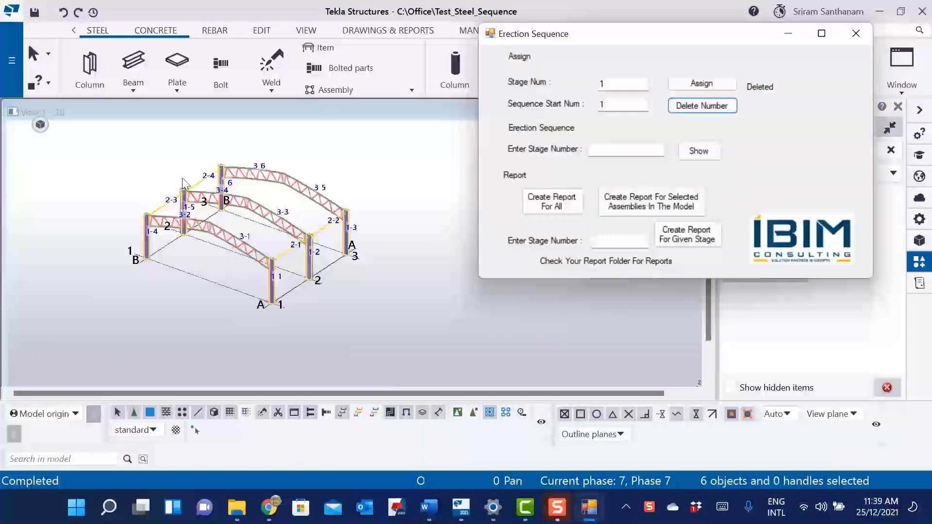
{"action": "left_click", "coordinate": [856, 33]}
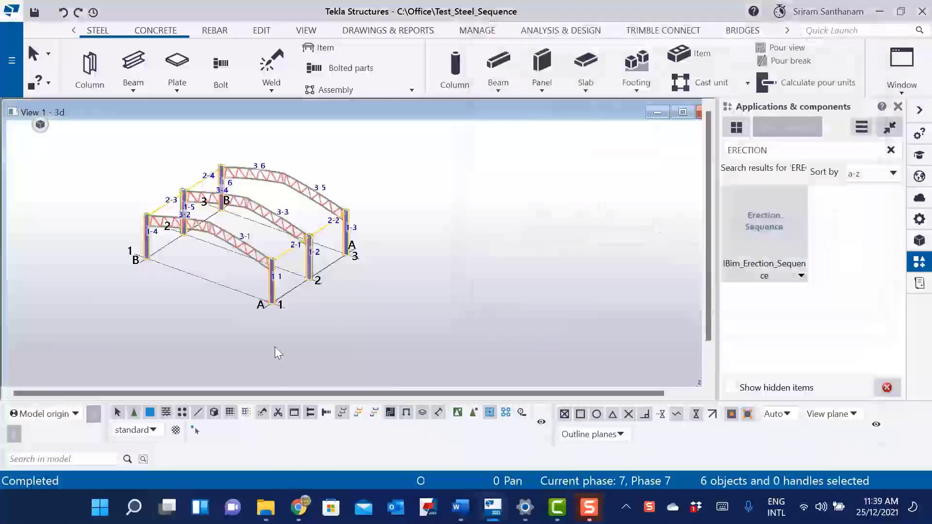
- Check the erection stage and sequence number attributes of the column at A-1 following the deletion
{"action": "double_click", "coordinate": [272, 294]}
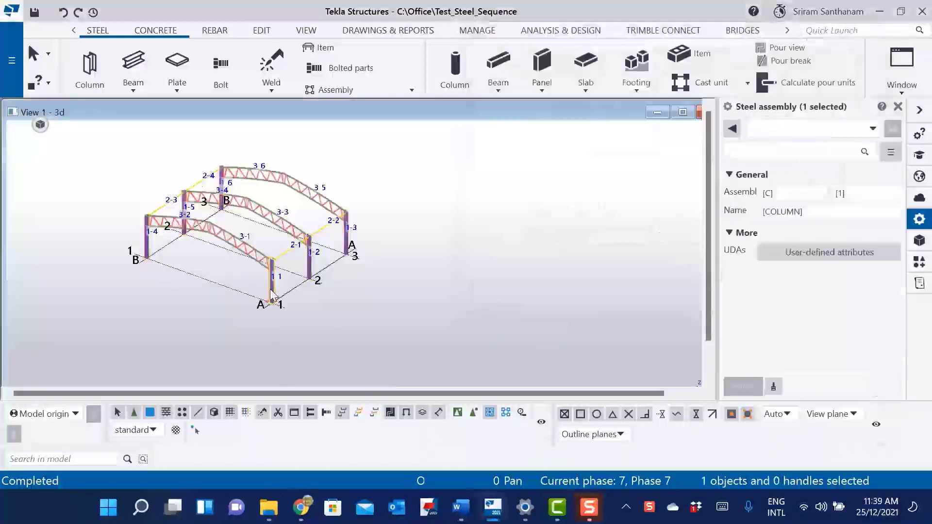
{"action": "left_click", "coordinate": [855, 254]}
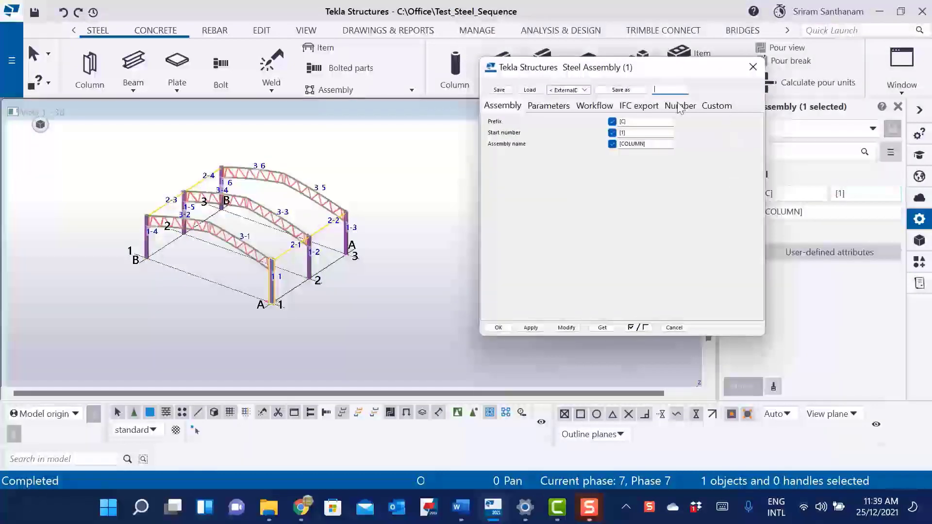
{"action": "left_click", "coordinate": [679, 107]}
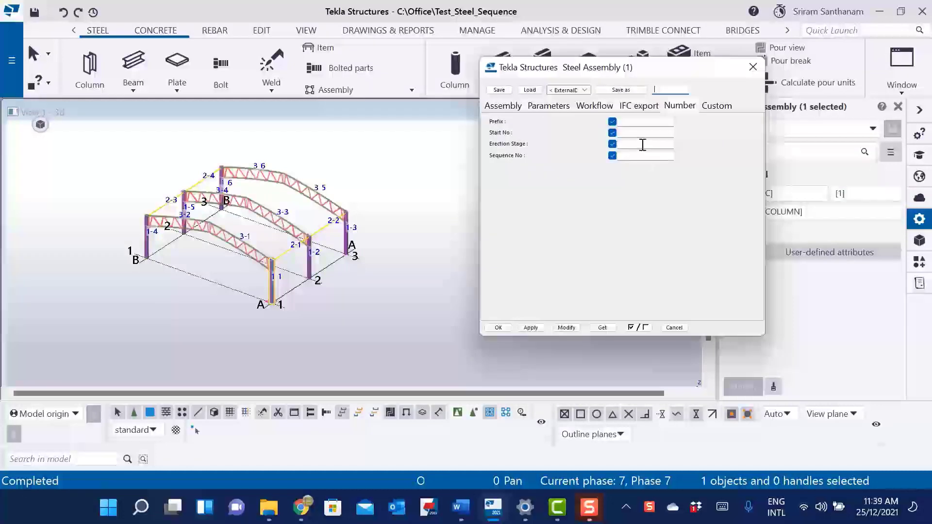
- Close the column's attributes, reopen the Erection Sequence tool, and move it clear of the model
{"action": "left_click", "coordinate": [751, 70]}
{"action": "scroll", "coordinate": [455, 291], "scroll_direction": "down", "scroll_amount": 2}
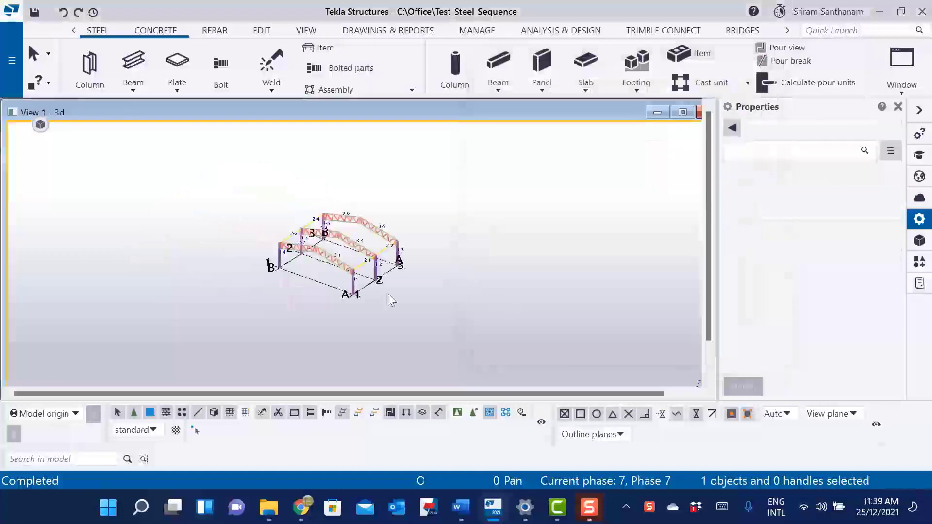
{"action": "scroll", "coordinate": [337, 300], "scroll_direction": "up", "scroll_amount": 2}
{"action": "left_click", "coordinate": [919, 262]}
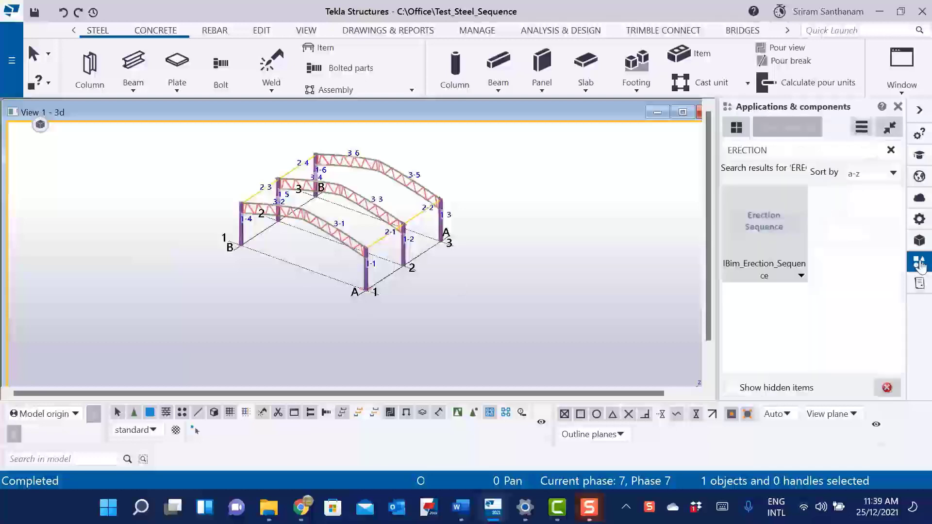
{"action": "double_click", "coordinate": [763, 216]}
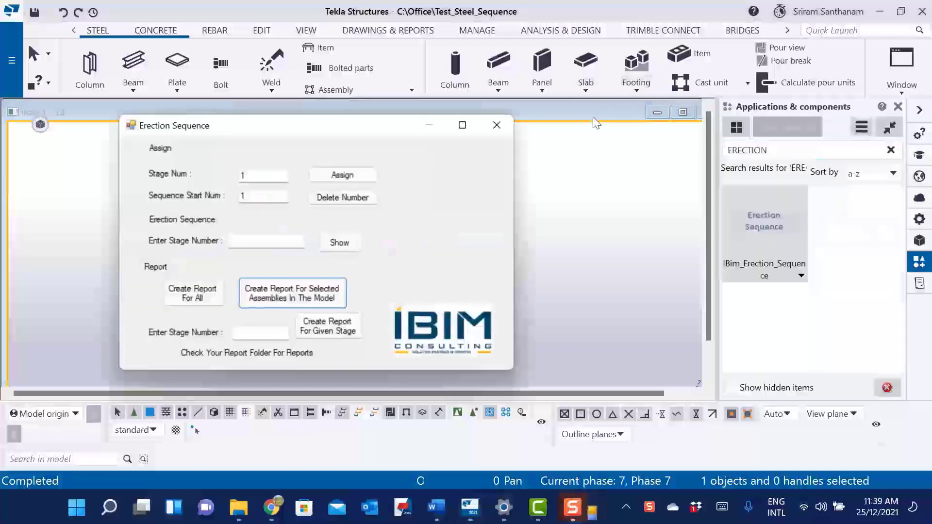
{"action": "left_click_drag", "start_coordinate": [376, 134], "coordinate": [791, 67]}
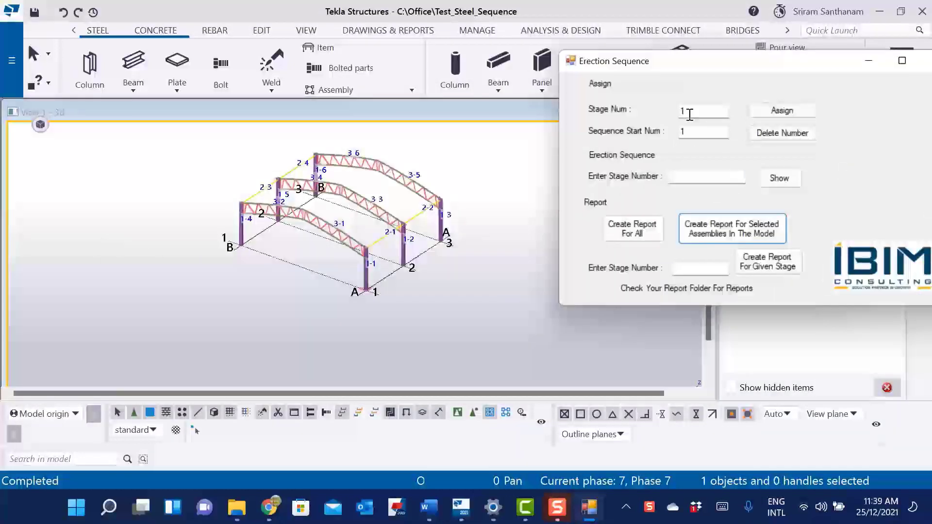
- Assign stage 1 with sequence numbers starting at 1 to the columns at A-1, A-2 and A-3, in that order
{"action": "left_click", "coordinate": [782, 110]}
{"action": "scroll", "coordinate": [389, 273], "scroll_direction": "up", "scroll_amount": 5}
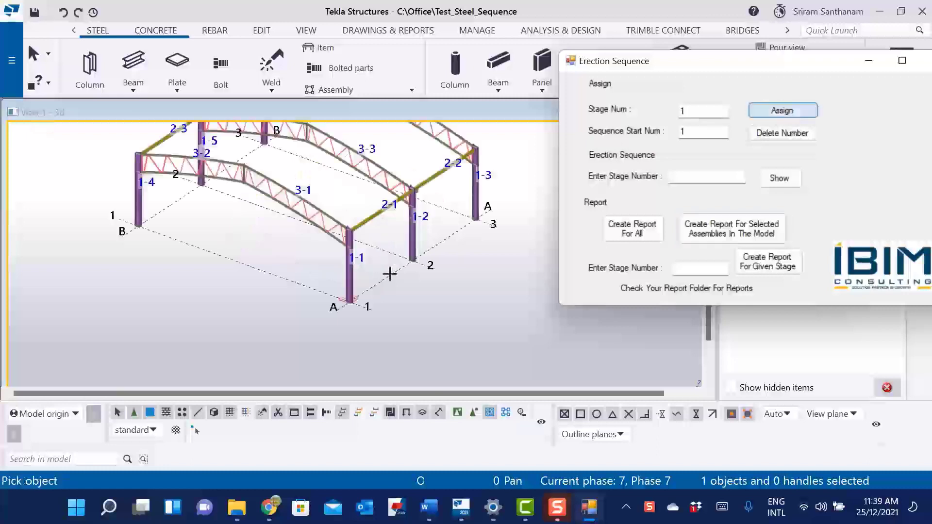
{"action": "left_click", "coordinate": [318, 284]}
{"action": "left_click", "coordinate": [429, 213]}
{"action": "left_click", "coordinate": [528, 151]}
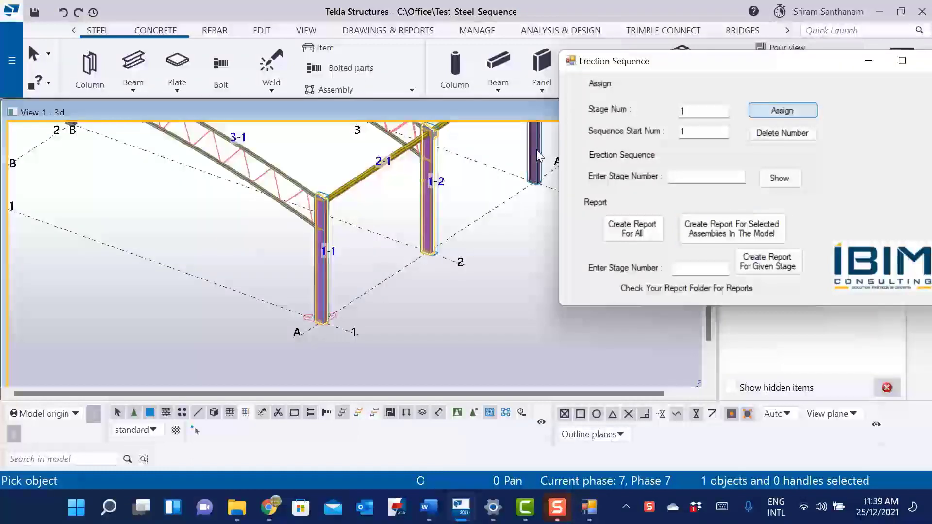
{"action": "middle_click", "coordinate": [212, 249]}
{"action": "scroll", "coordinate": [334, 295], "scroll_direction": "down", "scroll_amount": 5}
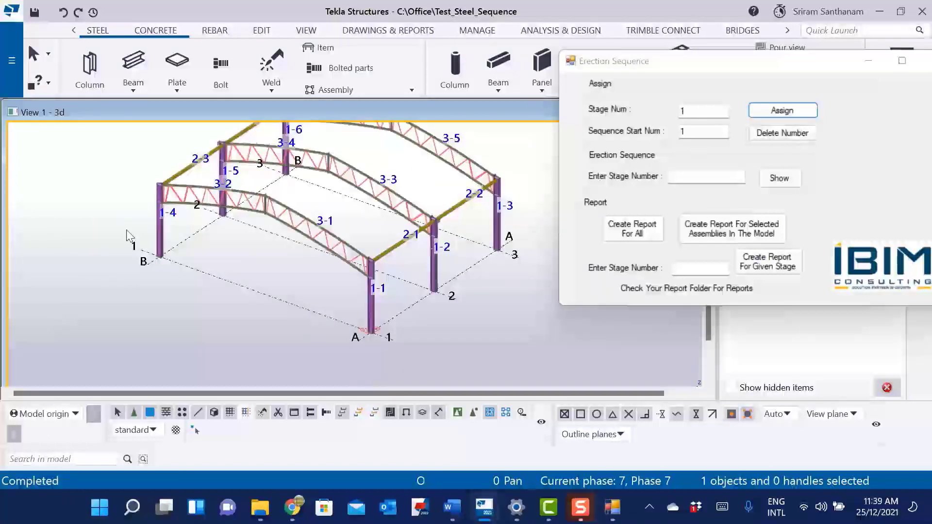
- Assign stage 1 with sequence numbers starting at 4 to the columns at B-1, B-2 and B-3, in that order
{"action": "double_click", "coordinate": [714, 131]}
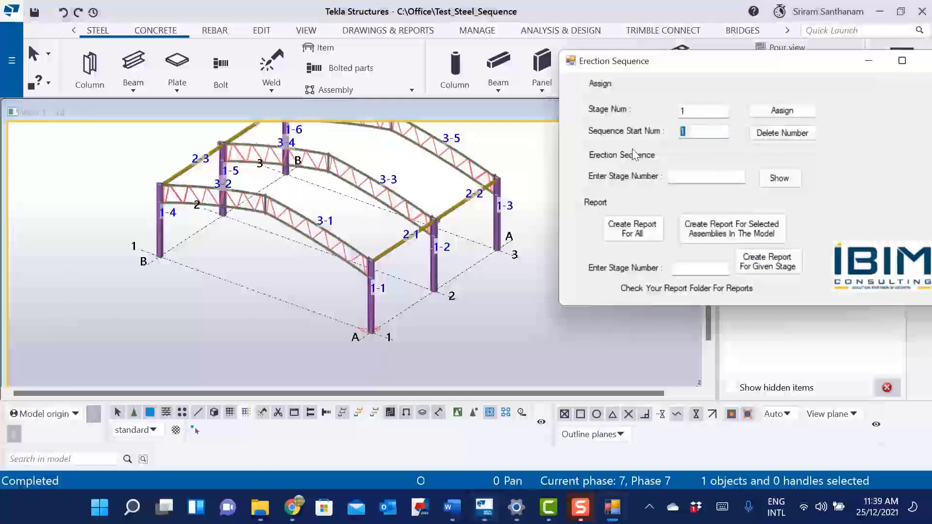
{"action": "type", "text": "4"}
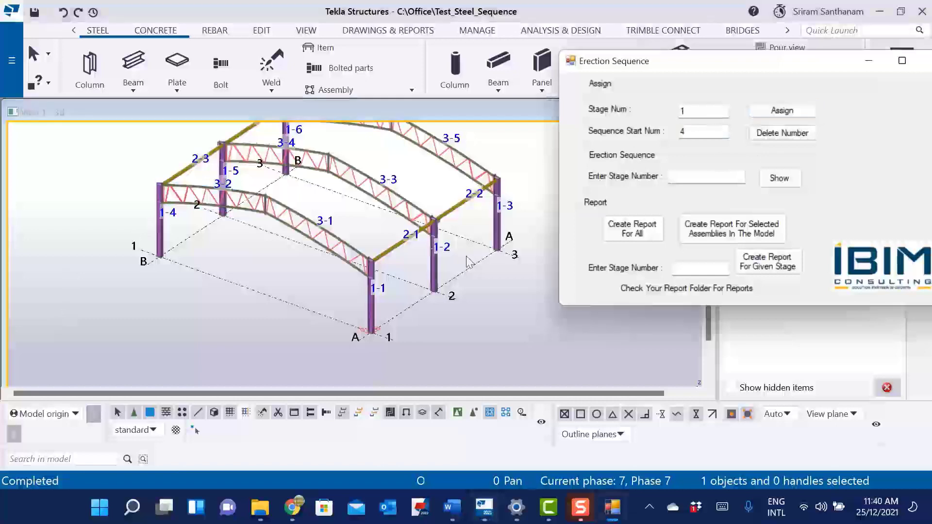
{"action": "left_click", "coordinate": [782, 111]}
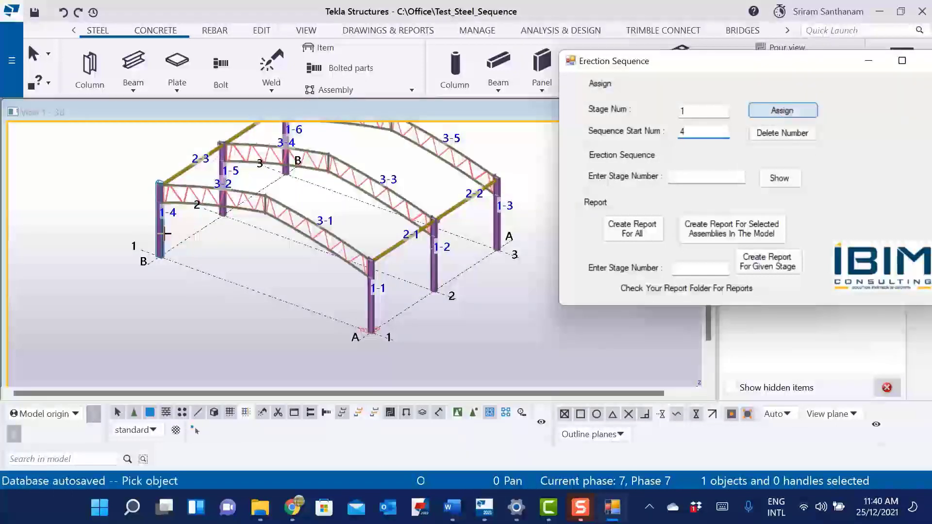
{"action": "scroll", "coordinate": [284, 286], "scroll_direction": "down", "scroll_amount": 2}
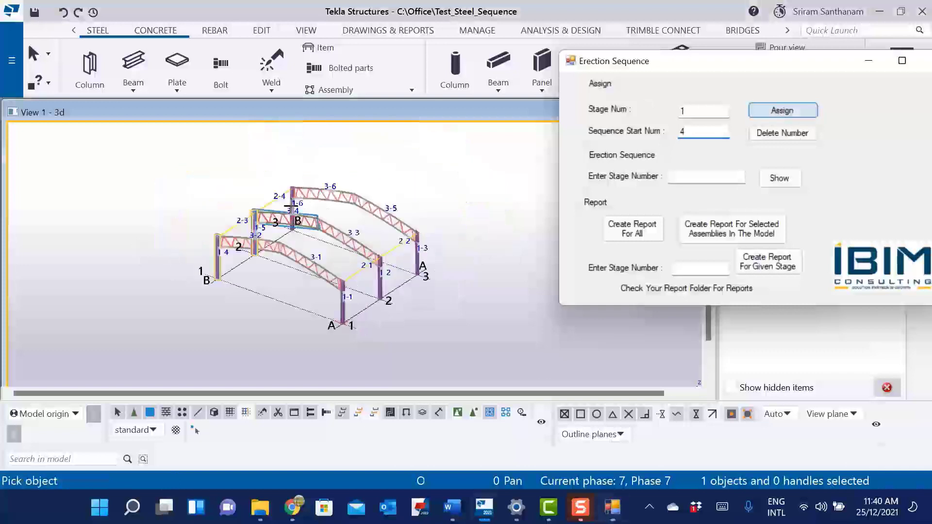
{"action": "scroll", "coordinate": [176, 176], "scroll_direction": "up", "scroll_amount": 4}
{"action": "scroll", "coordinate": [175, 176], "scroll_direction": "up", "scroll_amount": 3}
{"action": "scroll", "coordinate": [153, 188], "scroll_direction": "down", "scroll_amount": 5}
{"action": "scroll", "coordinate": [459, 188], "scroll_direction": "up", "scroll_amount": 2}
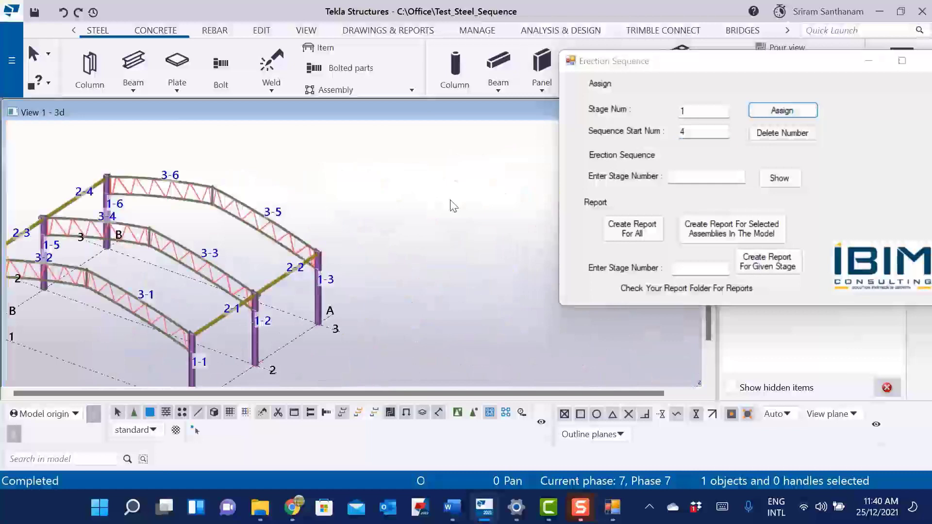
- Show the erection sequence of stage 1 in the model view
{"action": "scroll", "coordinate": [516, 187], "scroll_direction": "down", "scroll_amount": 2}
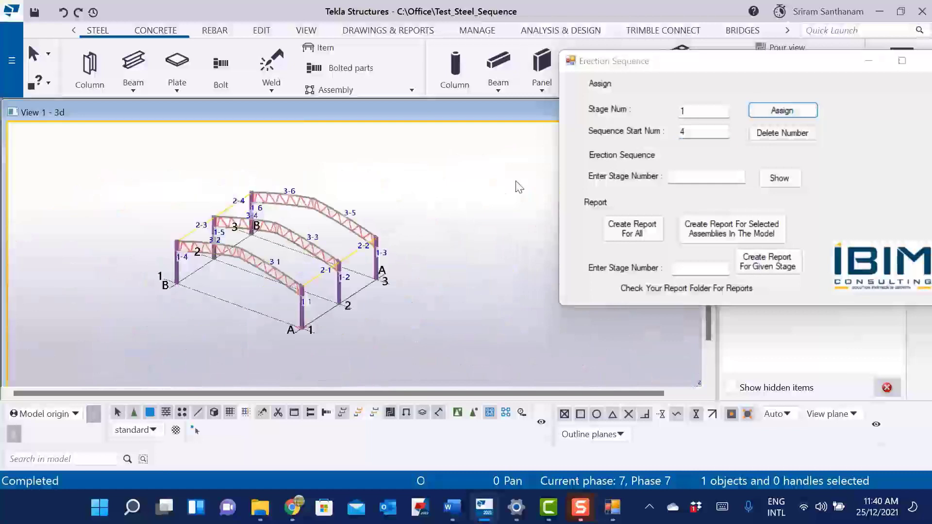
{"action": "left_click", "coordinate": [692, 174]}
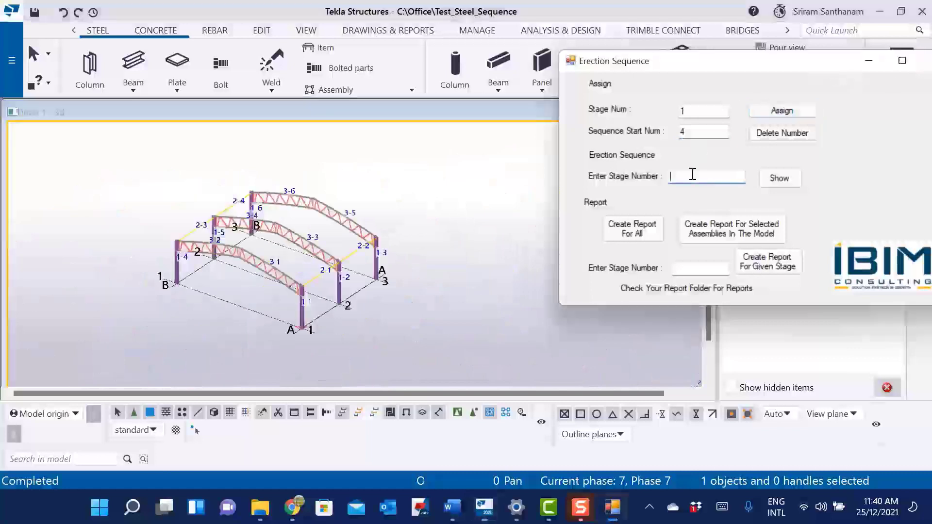
{"action": "left_click", "coordinate": [779, 178]}
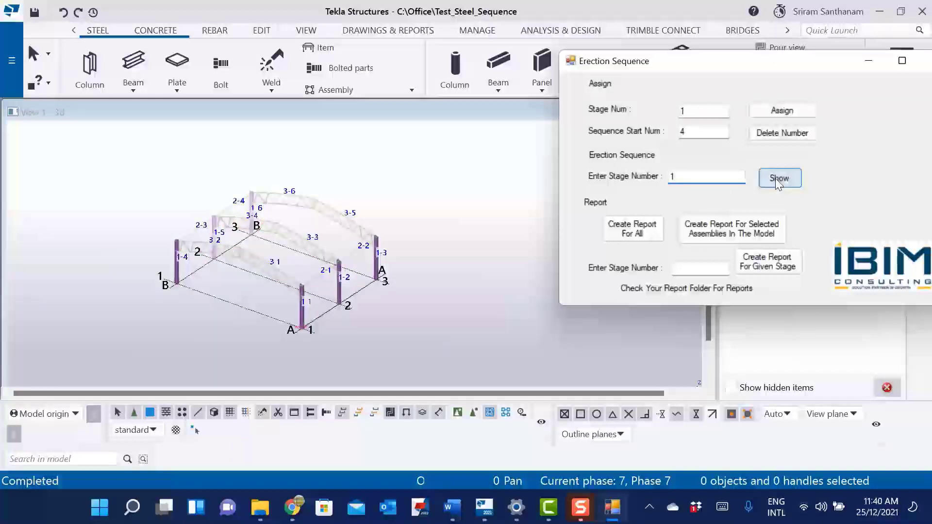
- Redraw the model view to restore the full frame display, and close the Erection Sequence tool
{"action": "left_click", "coordinate": [401, 204]}
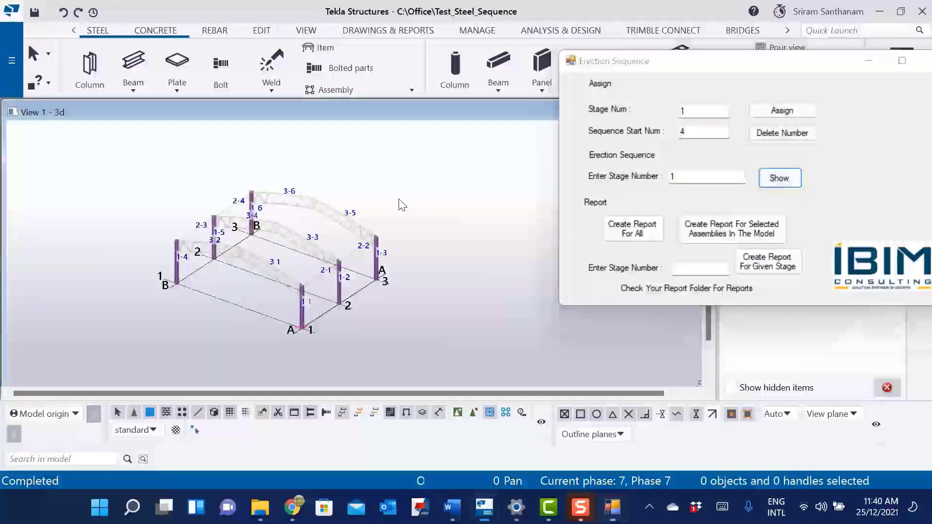
{"action": "right_click", "coordinate": [401, 204]}
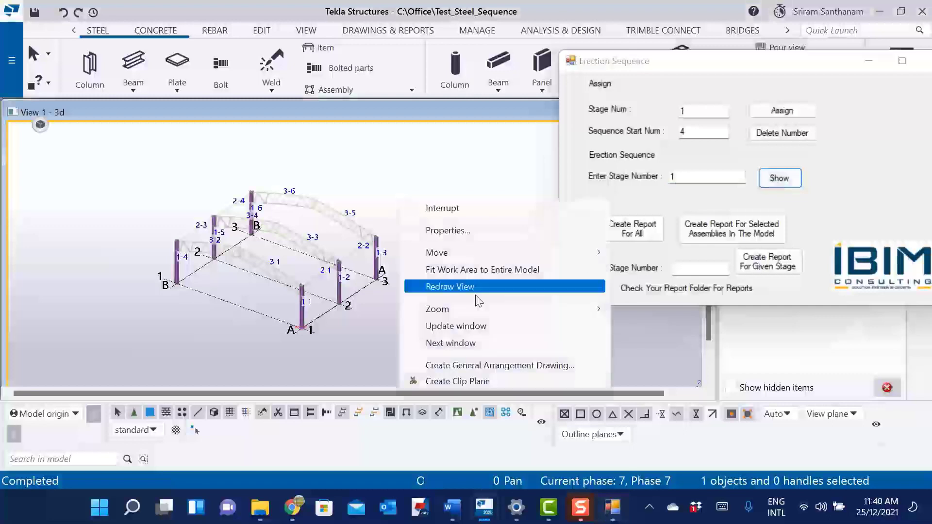
{"action": "left_click", "coordinate": [446, 288]}
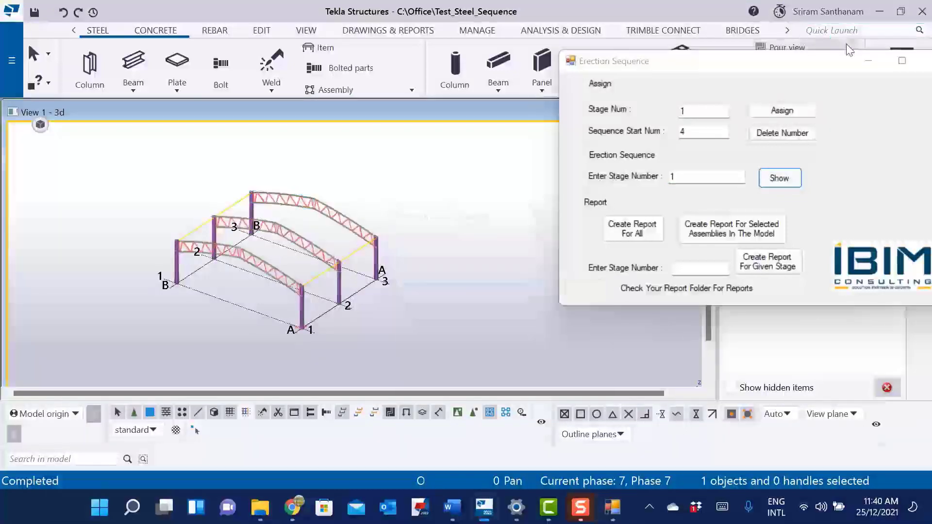
{"action": "left_click_drag", "start_coordinate": [833, 60], "coordinate": [658, 73]}
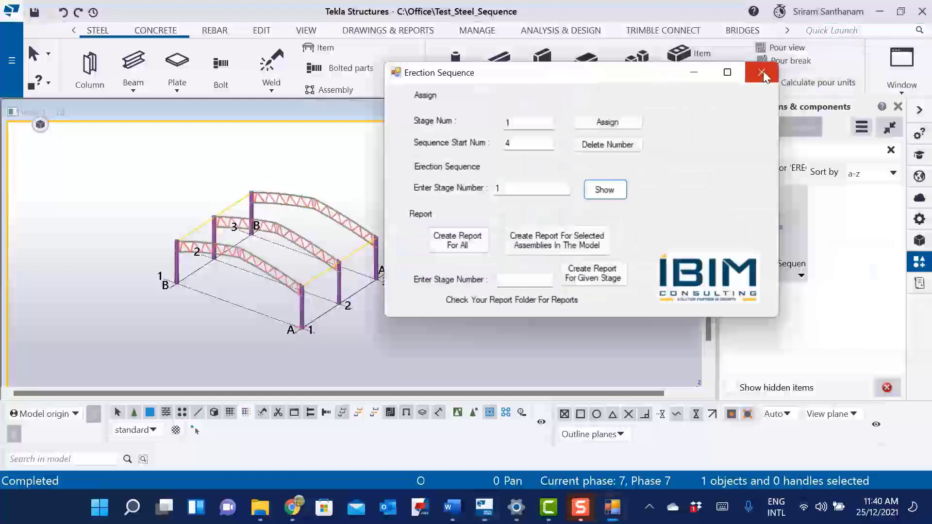
{"action": "left_click", "coordinate": [761, 74]}
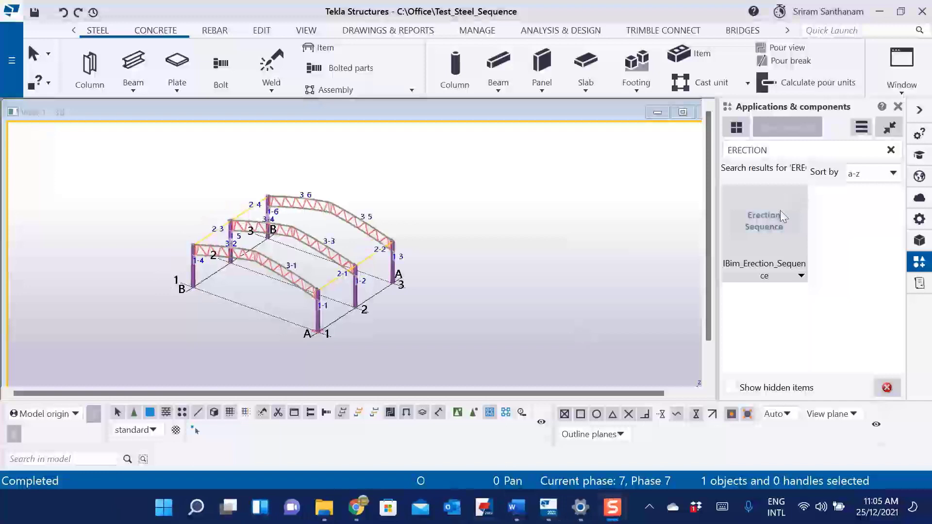
- Show the erection sequence of stages 1, 2 and 3 with the Erection Sequence tool, and close the tool
{"action": "double_click", "coordinate": [767, 228]}
{"action": "left_click_drag", "start_coordinate": [288, 72], "coordinate": [721, 67]}
{"action": "left_click", "coordinate": [640, 181]}
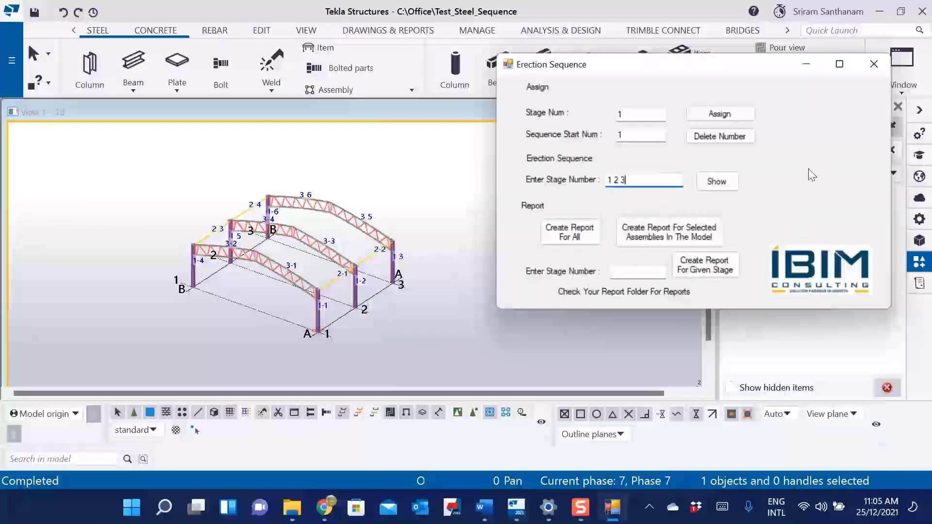
{"action": "type", "text": "1 2 3"}
{"action": "left_click", "coordinate": [717, 183]}
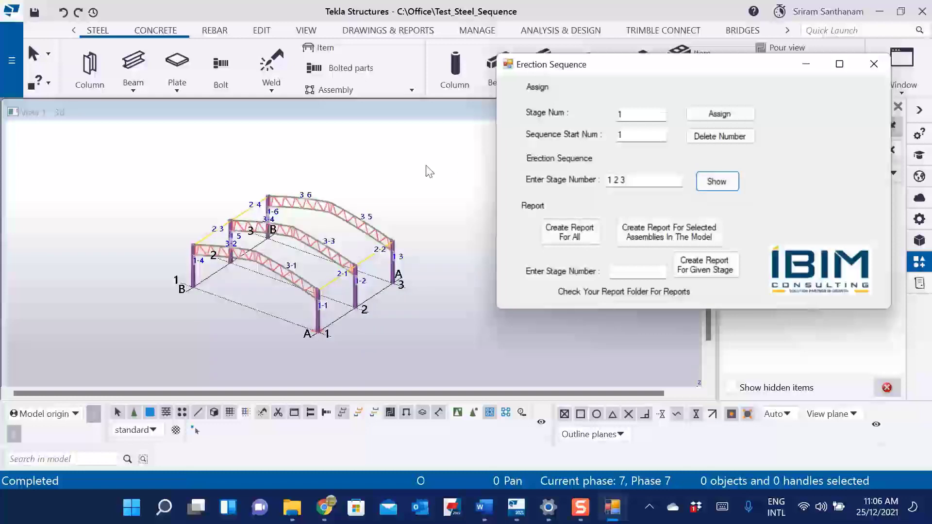
{"action": "left_click", "coordinate": [874, 64]}
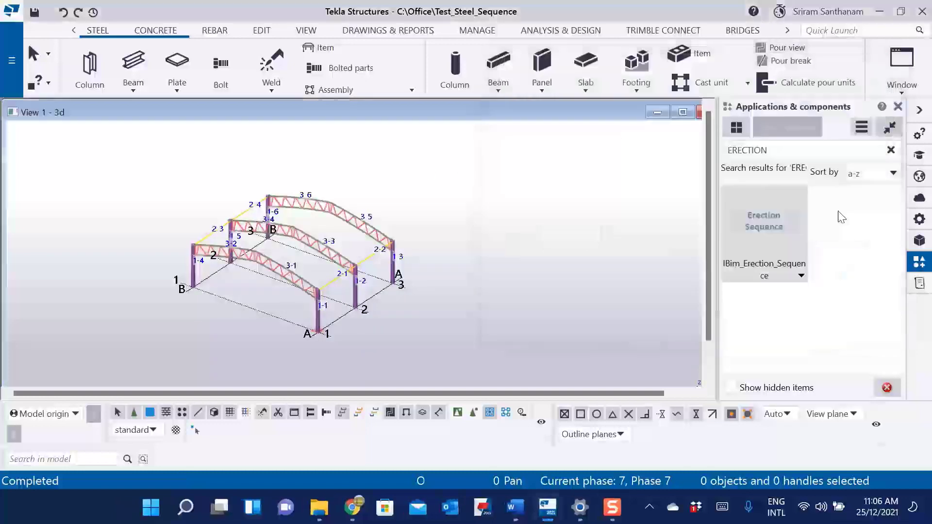
- Modify the sequence number of the column at B-1 in the assembly's user-defined attributes
{"action": "scroll", "coordinate": [337, 345], "scroll_direction": "up", "scroll_amount": 3}
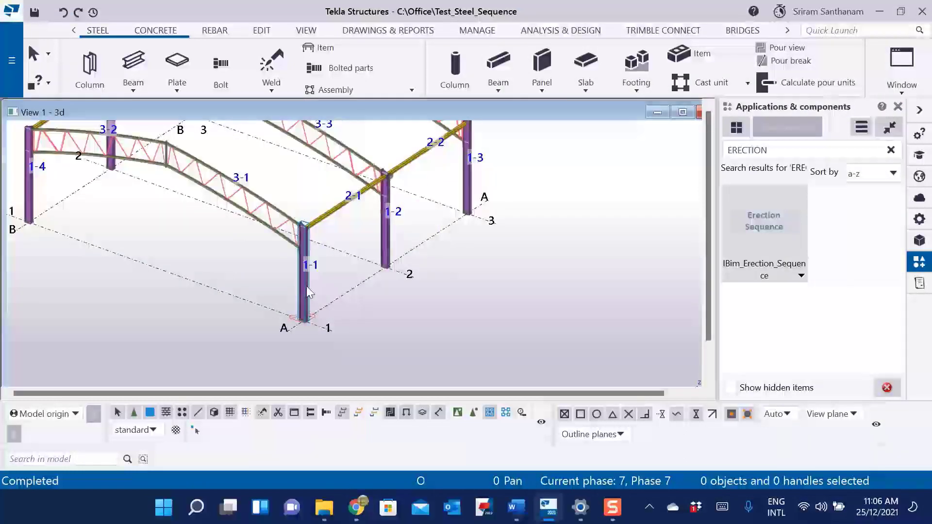
{"action": "scroll", "coordinate": [428, 305], "scroll_direction": "down", "scroll_amount": 2}
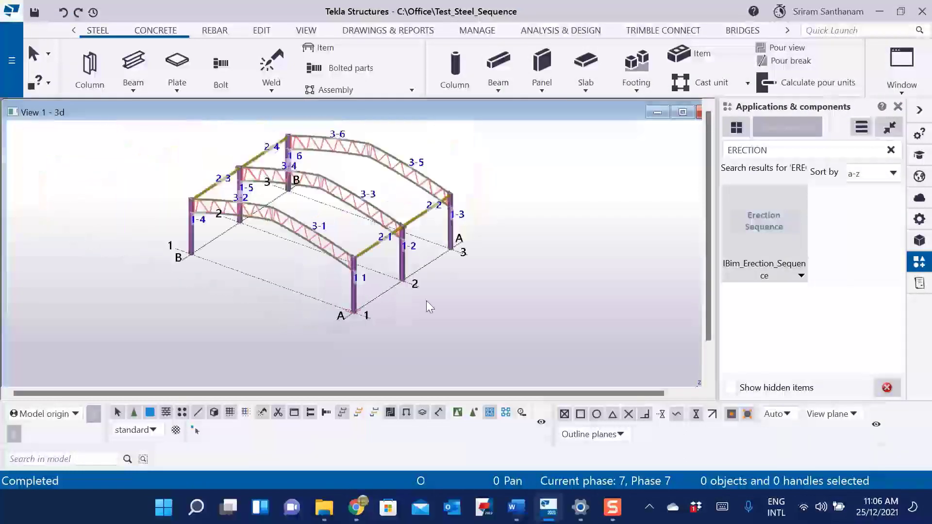
{"action": "scroll", "coordinate": [346, 291], "scroll_direction": "up", "scroll_amount": 2}
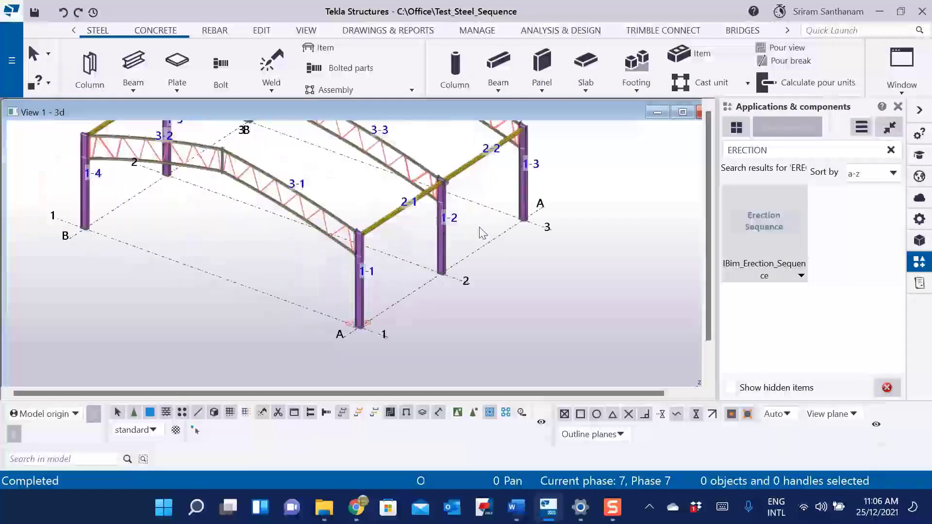
{"action": "scroll", "coordinate": [454, 301], "scroll_direction": "down", "scroll_amount": 2}
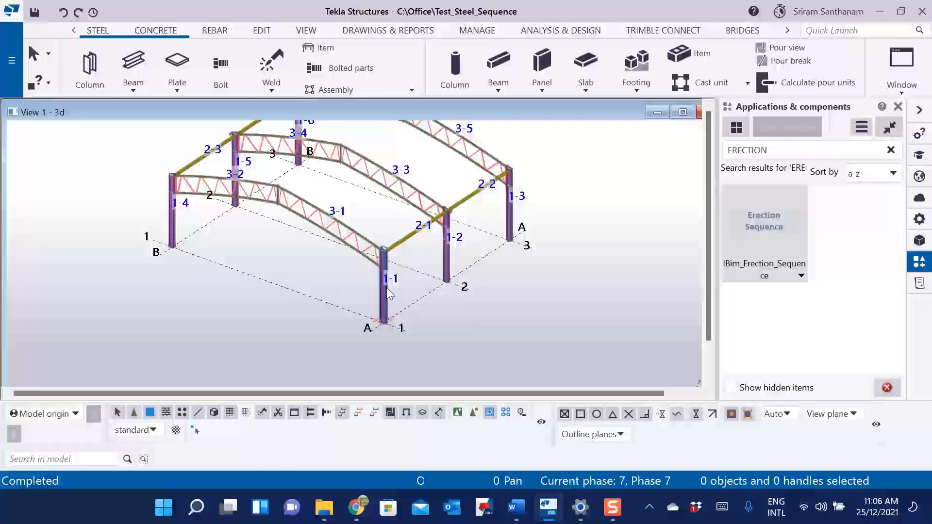
{"action": "scroll", "coordinate": [534, 284], "scroll_direction": "down", "scroll_amount": 2}
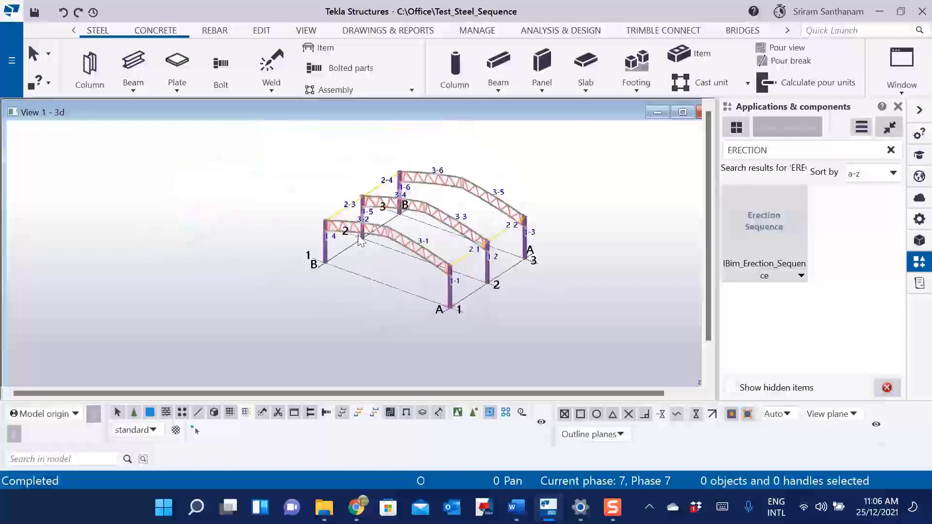
{"action": "scroll", "coordinate": [359, 240], "scroll_direction": "up", "scroll_amount": 2}
{"action": "left_click", "coordinate": [321, 246]}
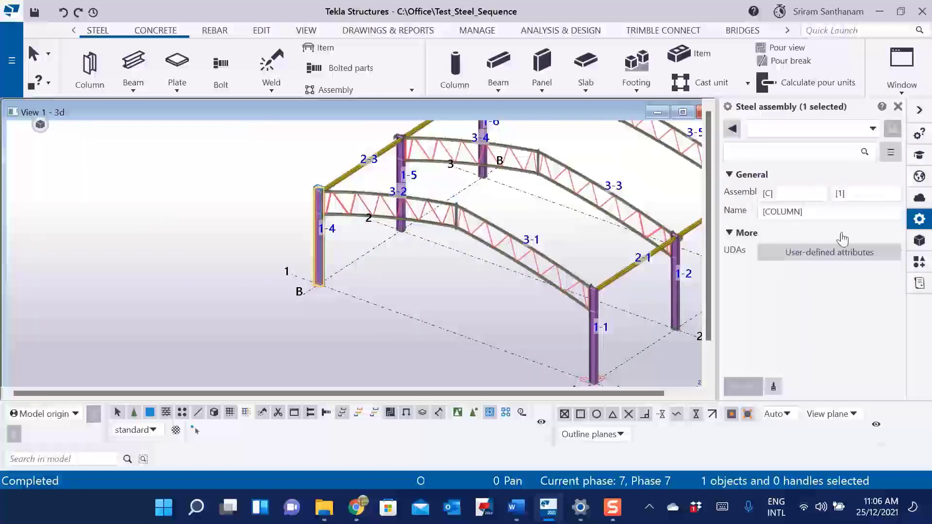
{"action": "left_click", "coordinate": [844, 252]}
{"action": "left_click", "coordinate": [679, 106]}
{"action": "double_click", "coordinate": [632, 156]}
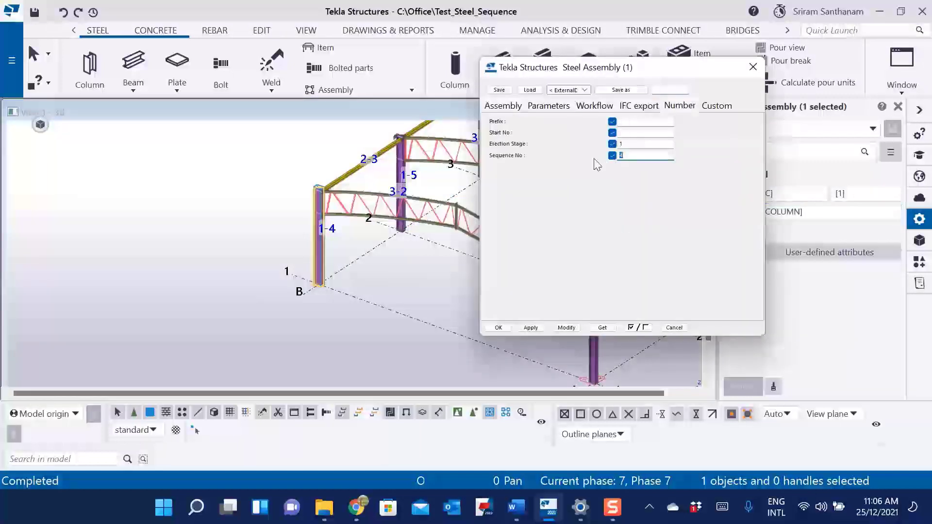
{"action": "left_click", "coordinate": [566, 328]}
- Set the sequence number of the column at B-2 to 2 and apply the modification
{"action": "left_click", "coordinate": [405, 173]}
{"action": "double_click", "coordinate": [405, 173]}
{"action": "double_click", "coordinate": [627, 157]}
{"action": "type", "text": "2"}
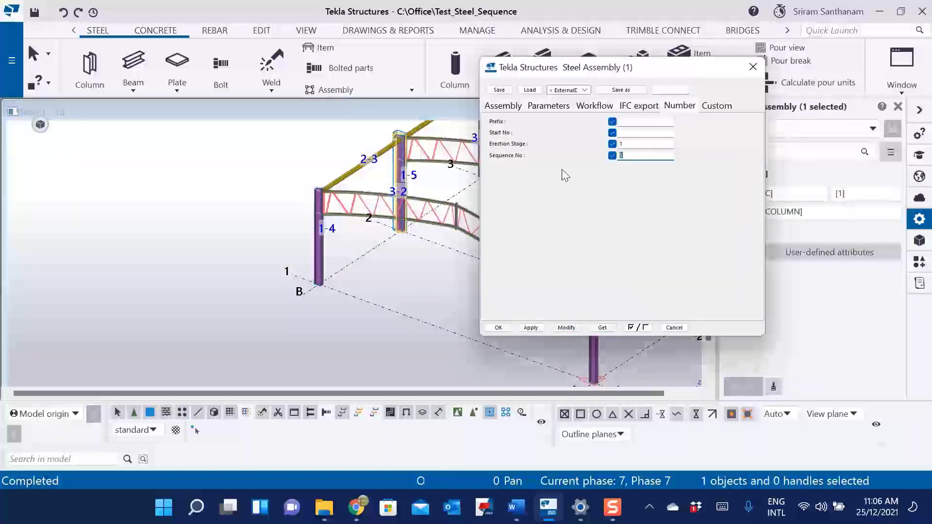
{"action": "left_click", "coordinate": [566, 327]}
- Set the sequence number of the column at B-3 to 3 and apply the modification
{"action": "scroll", "coordinate": [437, 243], "scroll_direction": "down", "scroll_amount": 2}
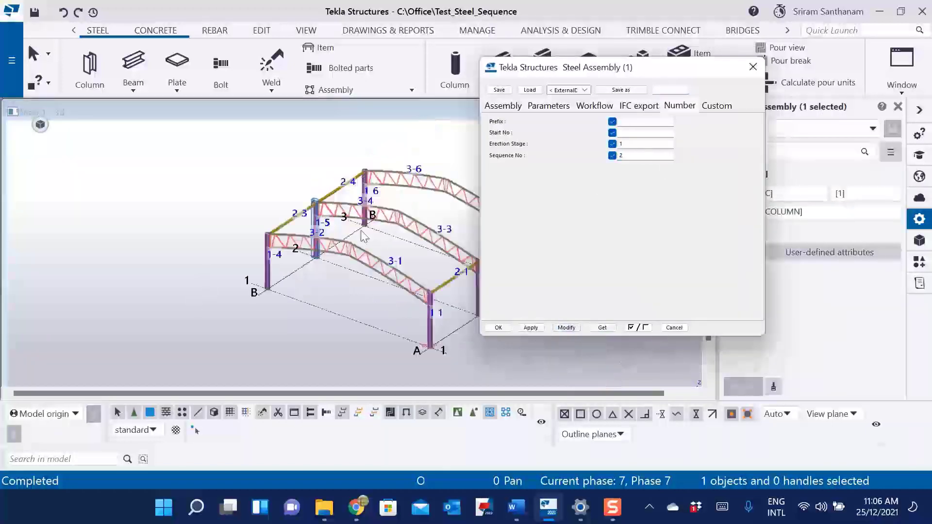
{"action": "scroll", "coordinate": [369, 194], "scroll_direction": "up", "scroll_amount": 3}
{"action": "double_click", "coordinate": [372, 187]}
{"action": "double_click", "coordinate": [648, 155]}
{"action": "type", "text": "3"}
{"action": "left_click", "coordinate": [567, 327]}
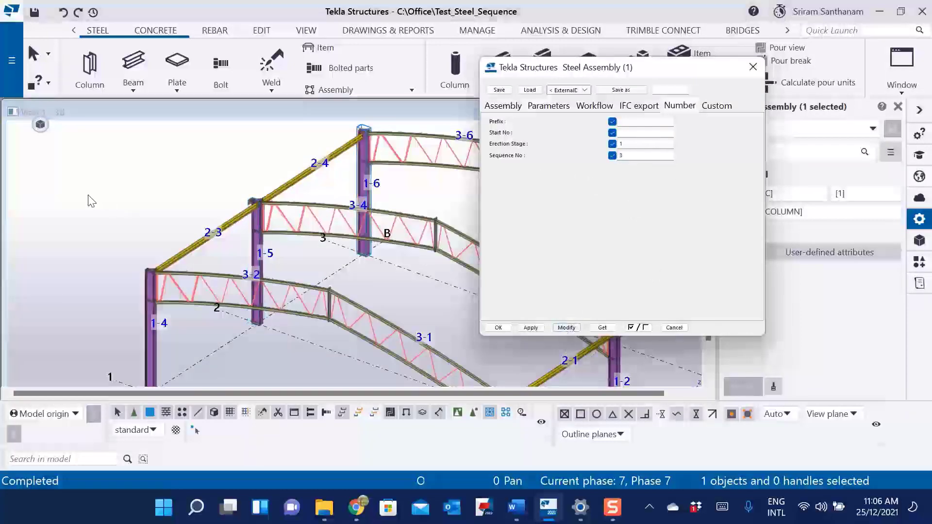
- Set the sequence number of the column at A-1 to 4 and apply the modification
{"action": "scroll", "coordinate": [291, 267], "scroll_direction": "down", "scroll_amount": 3}
{"action": "scroll", "coordinate": [270, 258], "scroll_direction": "up", "scroll_amount": 4}
{"action": "left_click", "coordinate": [271, 260]}
{"action": "double_click", "coordinate": [635, 156]}
{"action": "type", "text": "4"}
{"action": "left_click", "coordinate": [566, 327]}
- Set the sequence number of the column at A-2 to 5 and apply the modification
{"action": "left_click", "coordinate": [370, 183]}
{"action": "double_click", "coordinate": [630, 156]}
{"action": "type", "text": "3"}
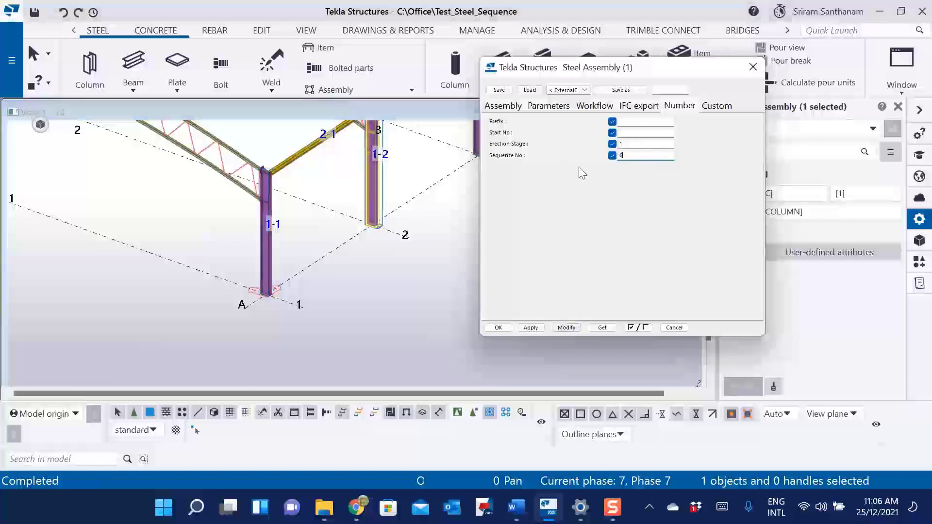
{"action": "left_click", "coordinate": [566, 328]}
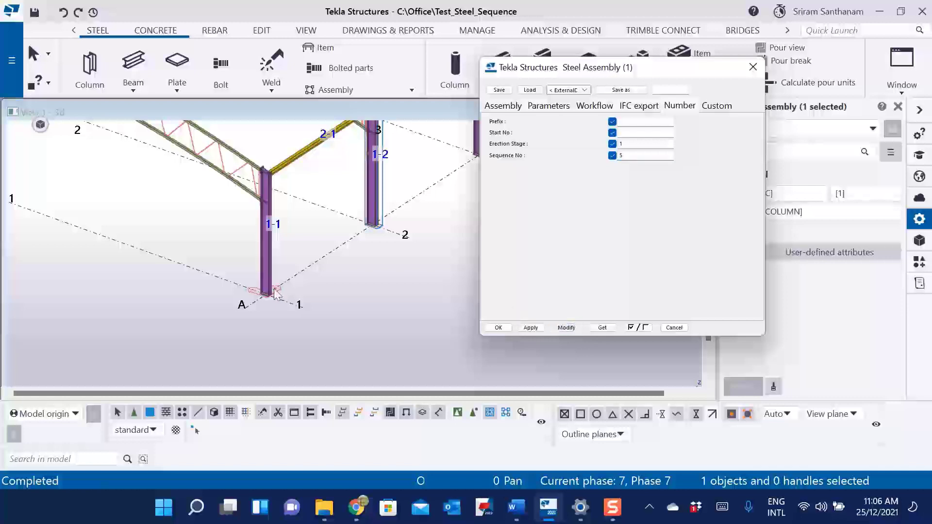
- Set the sequence number of the column at A-3 to 6 and apply the modification
{"action": "scroll", "coordinate": [287, 255], "scroll_direction": "down", "scroll_amount": 3}
{"action": "scroll", "coordinate": [288, 255], "scroll_direction": "up", "scroll_amount": 5}
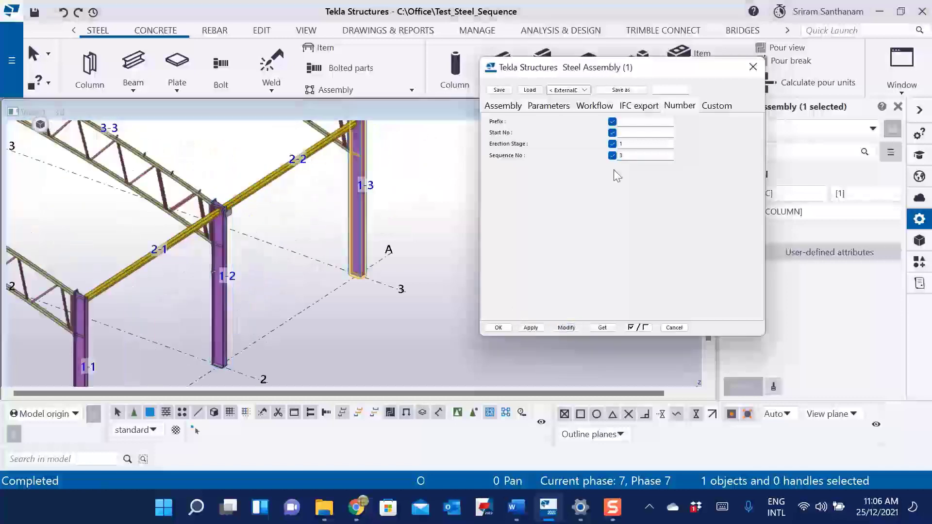
{"action": "type", "text": "6"}
{"action": "left_click", "coordinate": [566, 328]}
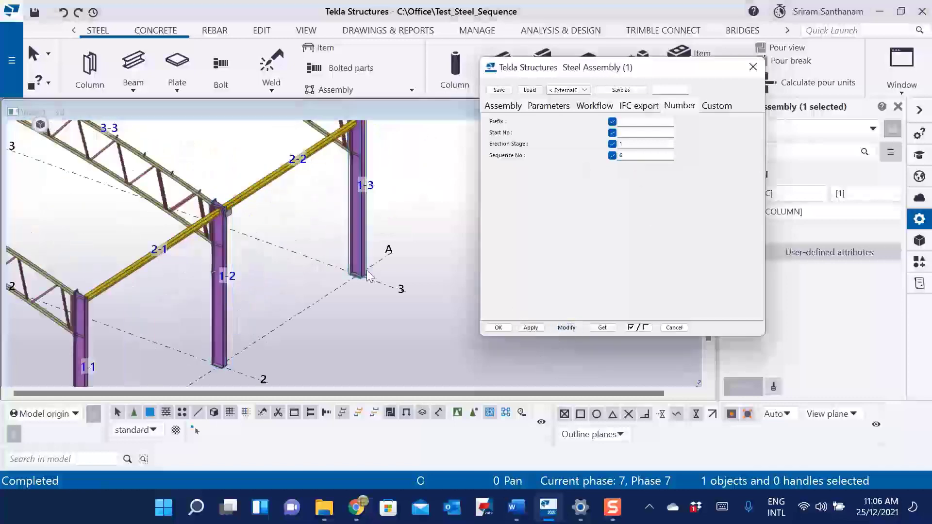
{"action": "scroll", "coordinate": [369, 278], "scroll_direction": "down", "scroll_amount": 2}
{"action": "scroll", "coordinate": [369, 278], "scroll_direction": "down", "scroll_amount": 3}
{"action": "scroll", "coordinate": [311, 270], "scroll_direction": "up", "scroll_amount": 3}
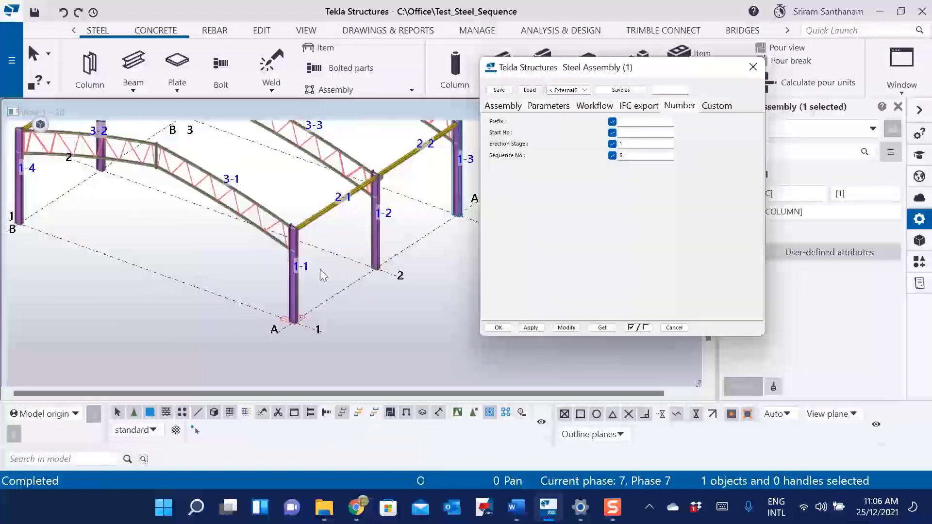
{"action": "scroll", "coordinate": [304, 284], "scroll_direction": "down", "scroll_amount": 3}
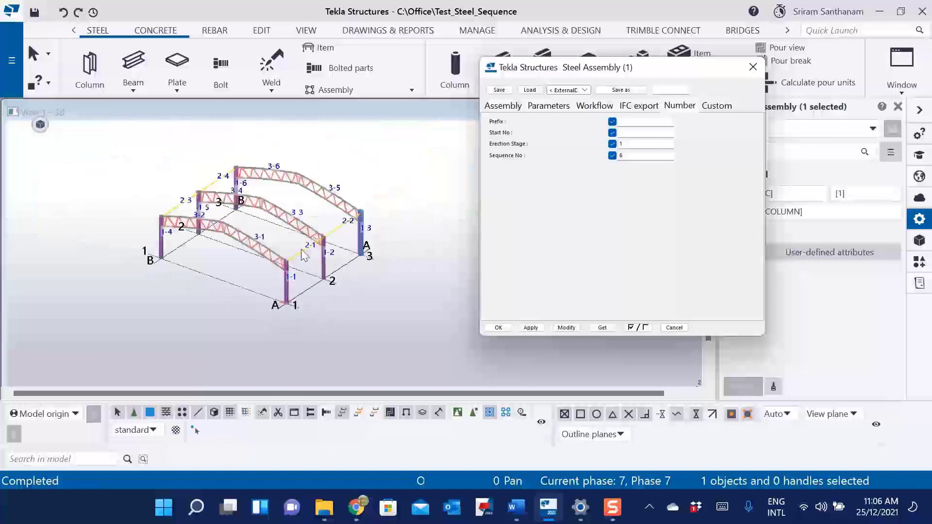
- Close the assembly attributes and show the erection sequence of stage 1 with the Erection Sequence tool
{"action": "left_click", "coordinate": [753, 67]}
{"action": "left_click", "coordinate": [920, 264]}
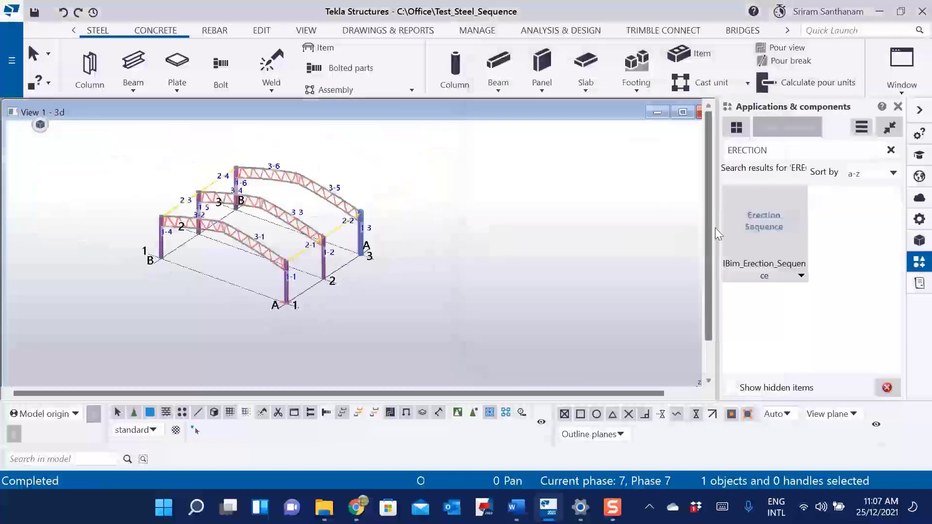
{"action": "double_click", "coordinate": [773, 225]}
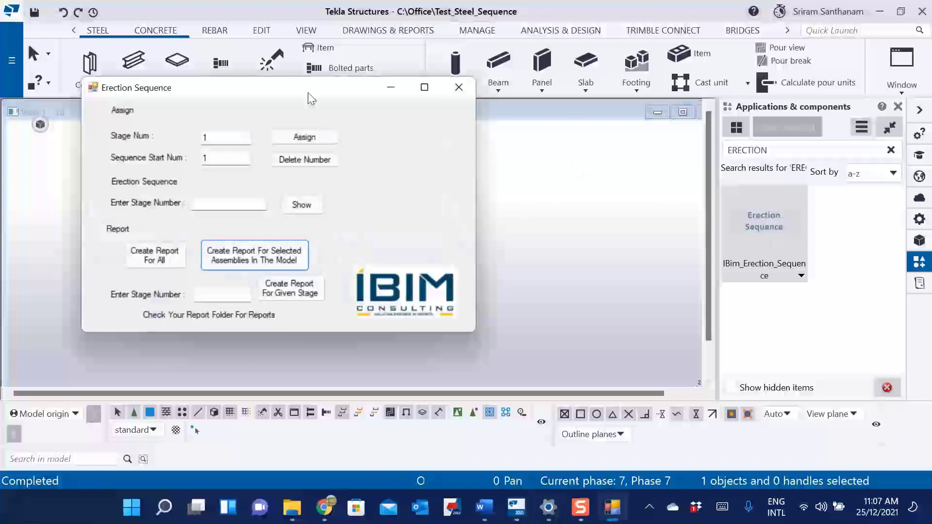
{"action": "left_click_drag", "start_coordinate": [309, 90], "coordinate": [645, 77]}
{"action": "left_click", "coordinate": [544, 189]}
{"action": "type", "text": "1"}
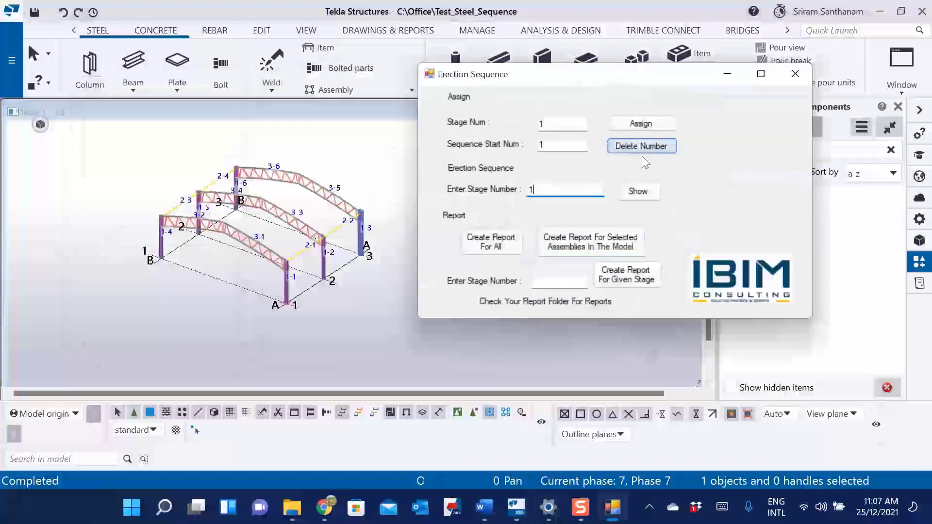
{"action": "left_click", "coordinate": [637, 191]}
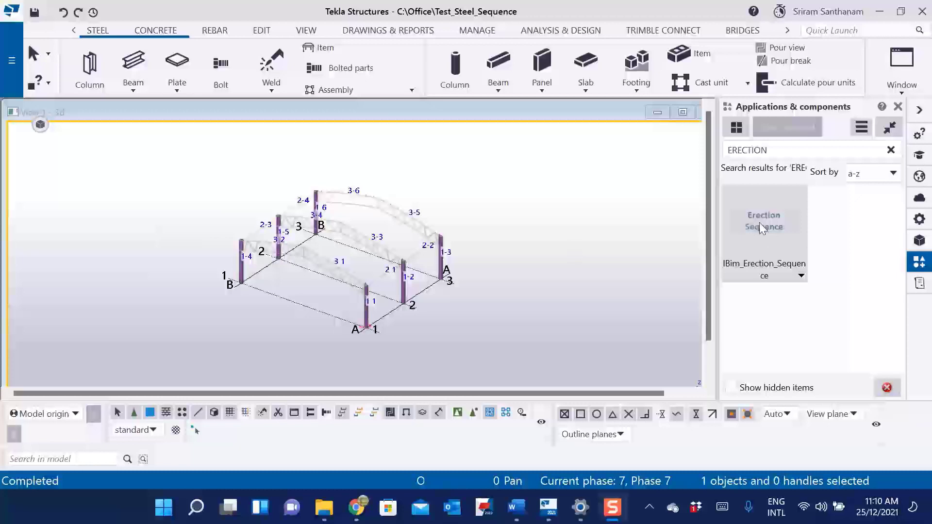
- Leave only the MATERIAL_TYPE equals STEEL condition active in the 3D view's object group filter and apply it
{"action": "double_click", "coordinate": [604, 234]}
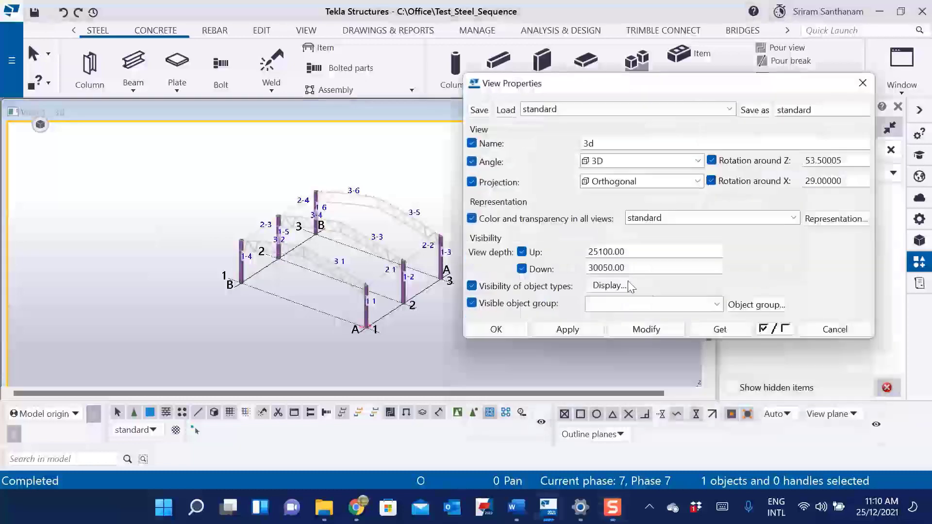
{"action": "left_click", "coordinate": [757, 304]}
{"action": "left_click", "coordinate": [431, 168]}
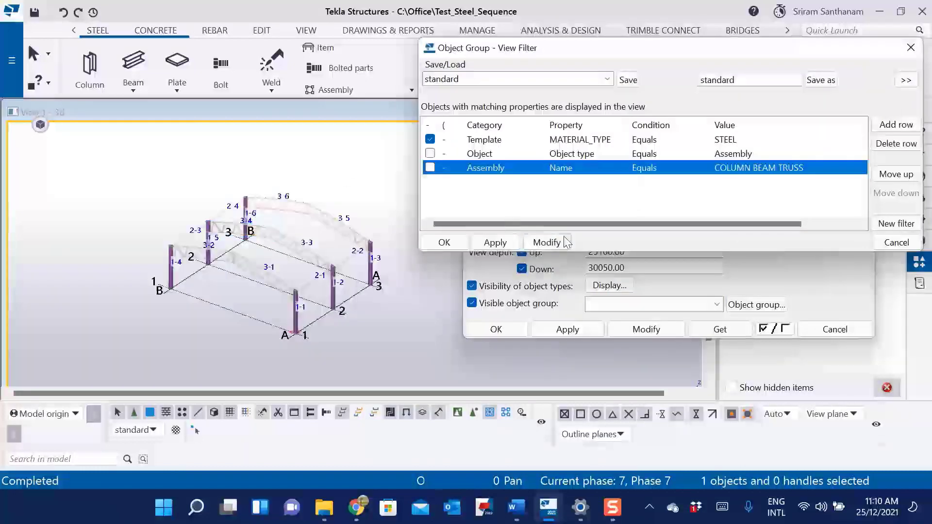
{"action": "left_click", "coordinate": [547, 242]}
{"action": "left_click", "coordinate": [444, 242]}
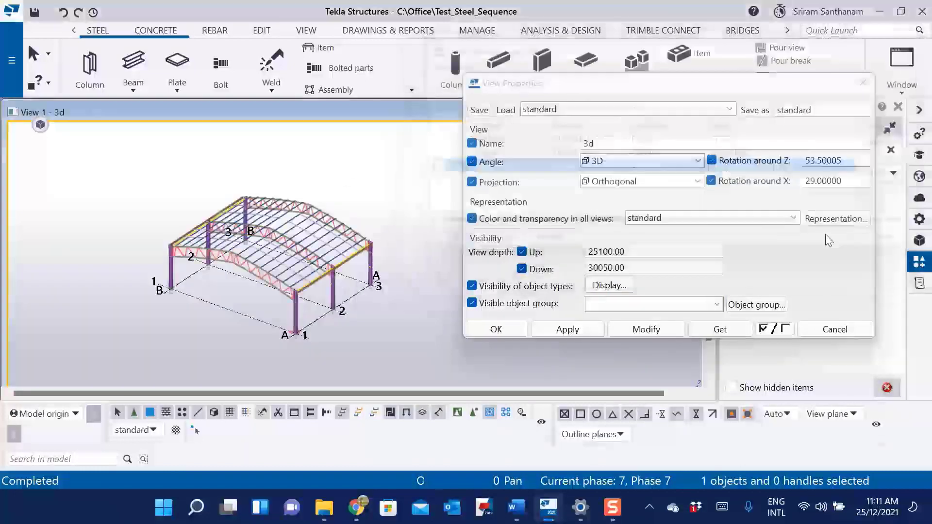
{"action": "left_click", "coordinate": [495, 329]}
- Show the erection sequence of stages 1 2 3 4 5 6 with the Erection Sequence tool, then close the tool
{"action": "double_click", "coordinate": [754, 214]}
{"action": "left_click_drag", "start_coordinate": [251, 37], "coordinate": [686, 59]}
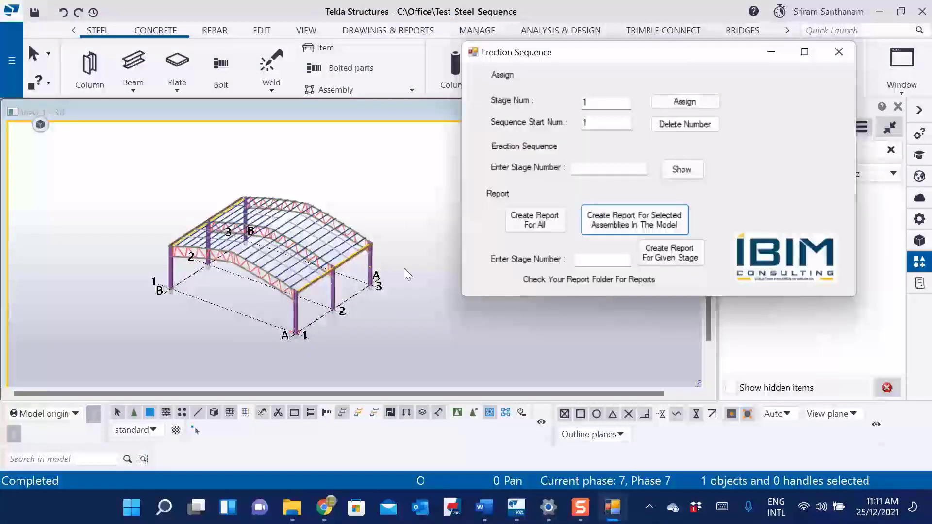
{"action": "scroll", "coordinate": [404, 268], "scroll_direction": "up", "scroll_amount": 3}
{"action": "left_click", "coordinate": [585, 169]}
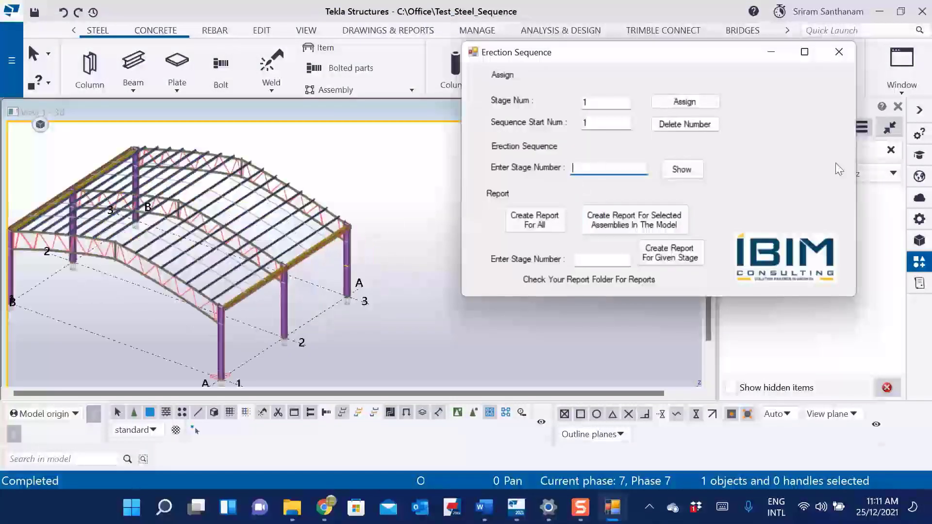
{"action": "type", "text": "1 2 3 4 5 6"}
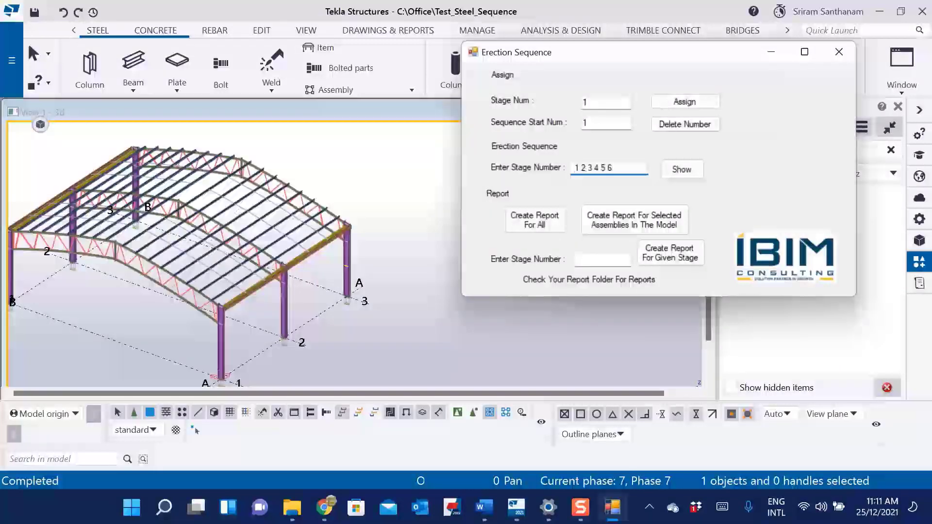
{"action": "left_click", "coordinate": [686, 169]}
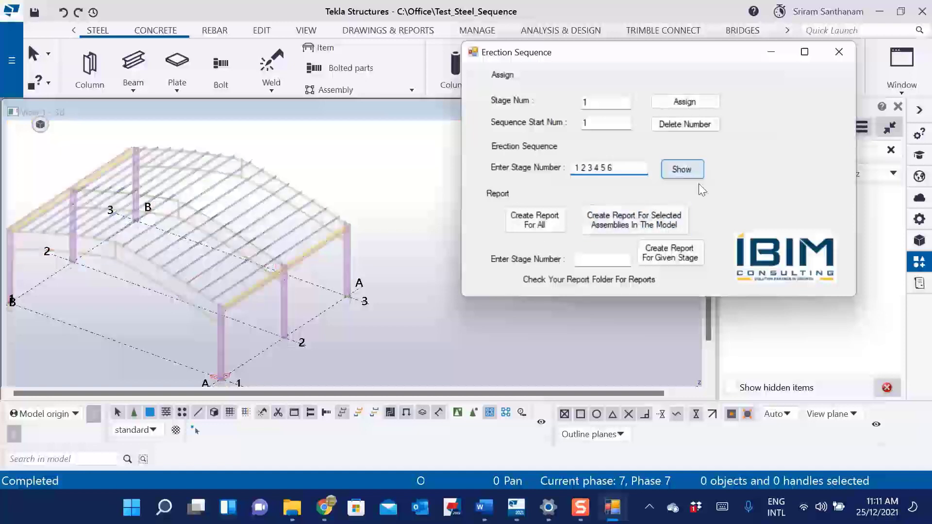
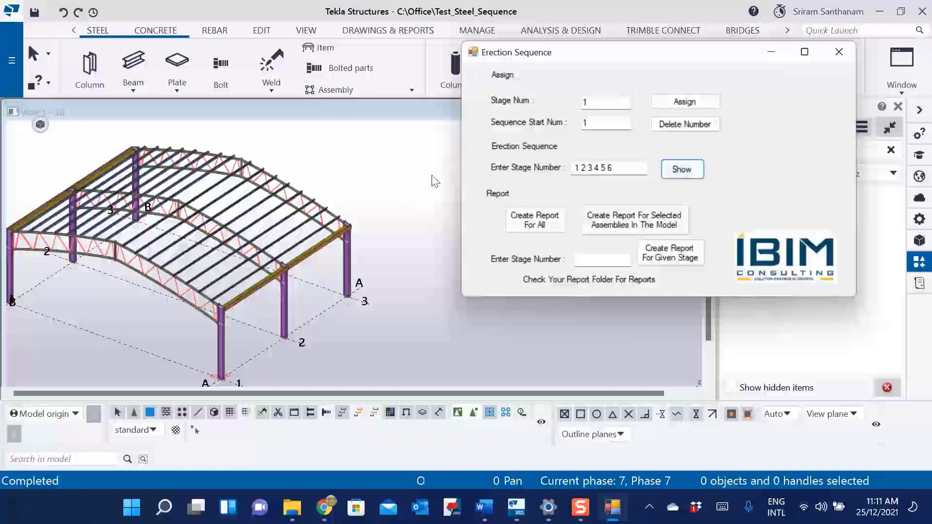
{"action": "left_click", "coordinate": [839, 52]}
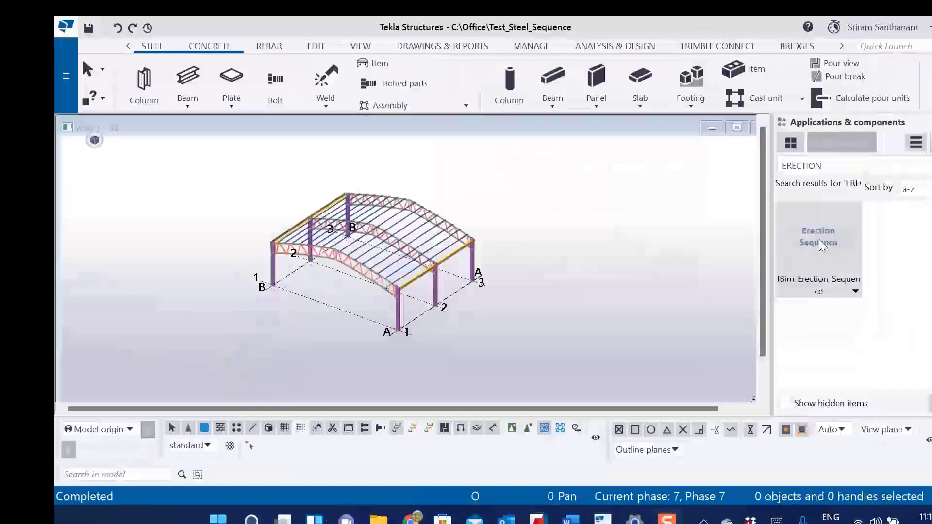
- Load the All Concrete view filter for the 3D view and apply it, closing the Erection Sequence tool
{"action": "double_click", "coordinate": [765, 222]}
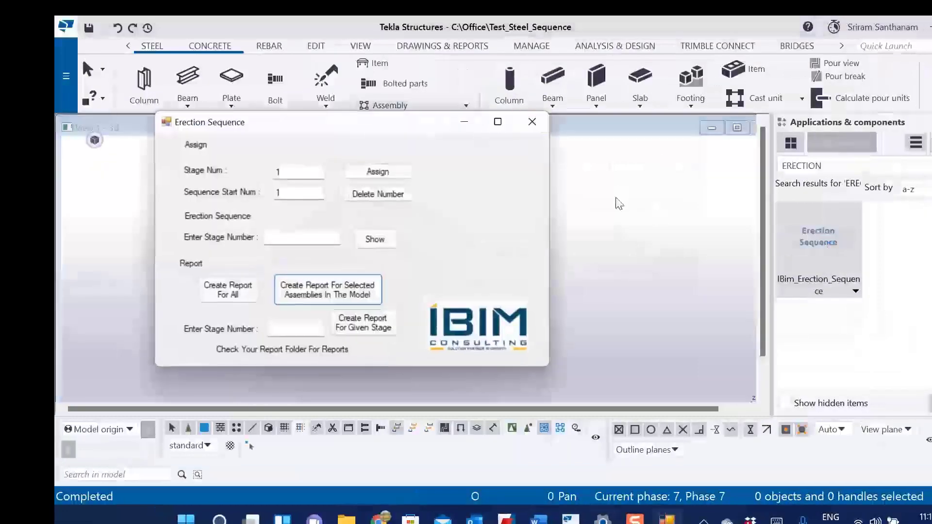
{"action": "double_click", "coordinate": [619, 202]}
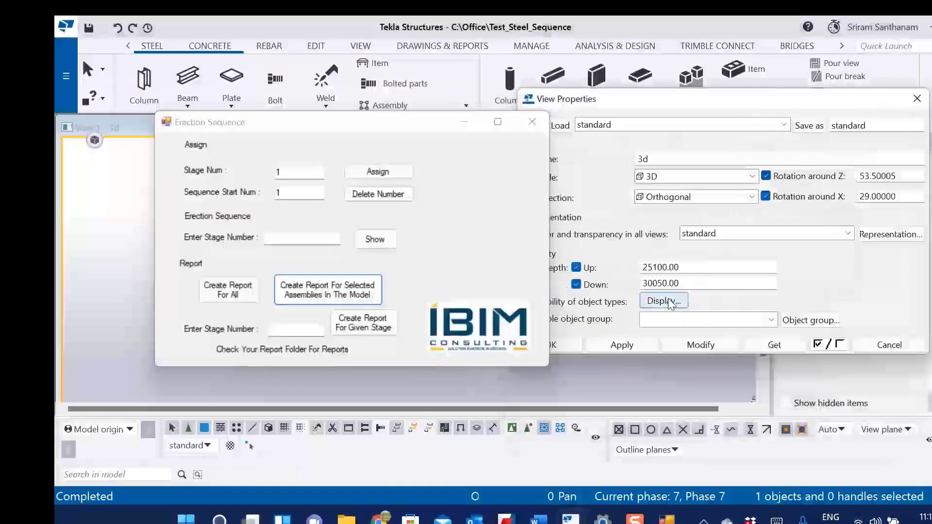
{"action": "left_click", "coordinate": [819, 324]}
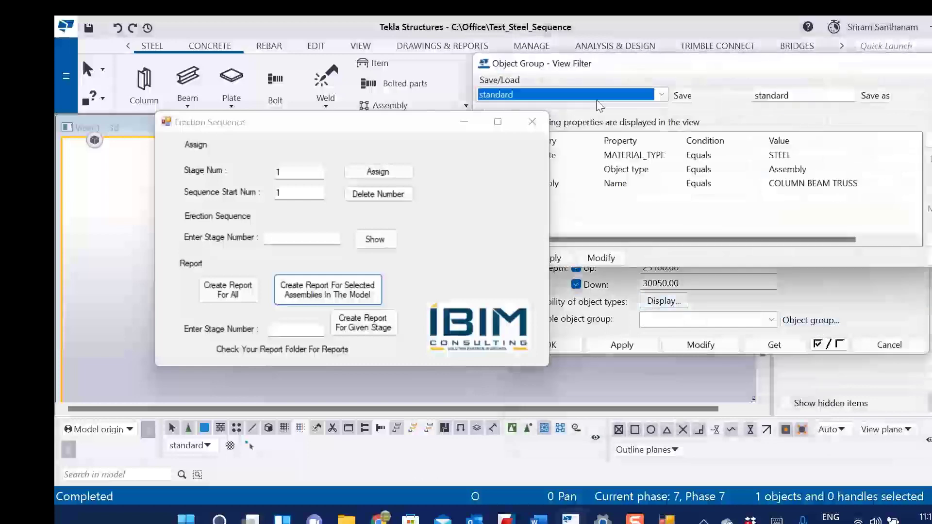
{"action": "left_click", "coordinate": [532, 122]}
{"action": "left_click", "coordinate": [662, 95]}
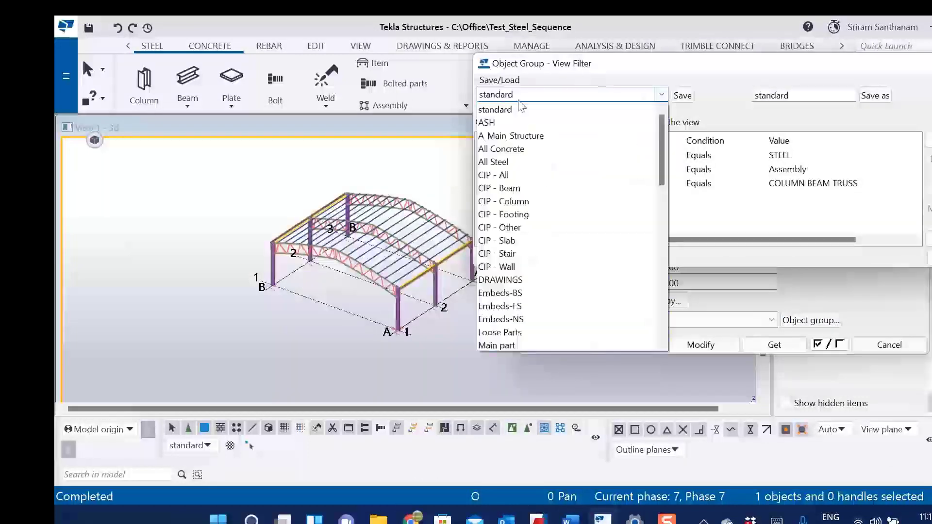
{"action": "left_click", "coordinate": [534, 136]}
{"action": "left_click", "coordinate": [601, 258]}
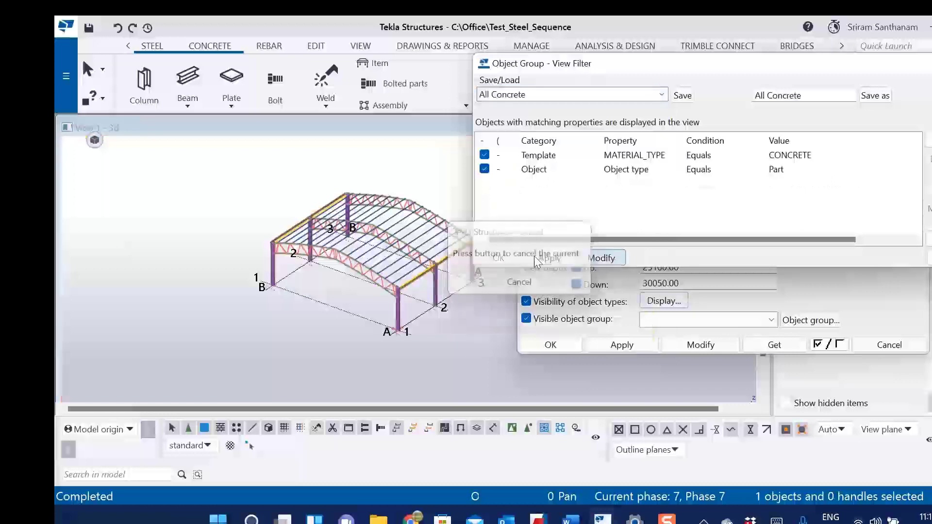
{"action": "left_click", "coordinate": [498, 257]}
{"action": "left_click", "coordinate": [550, 344]}
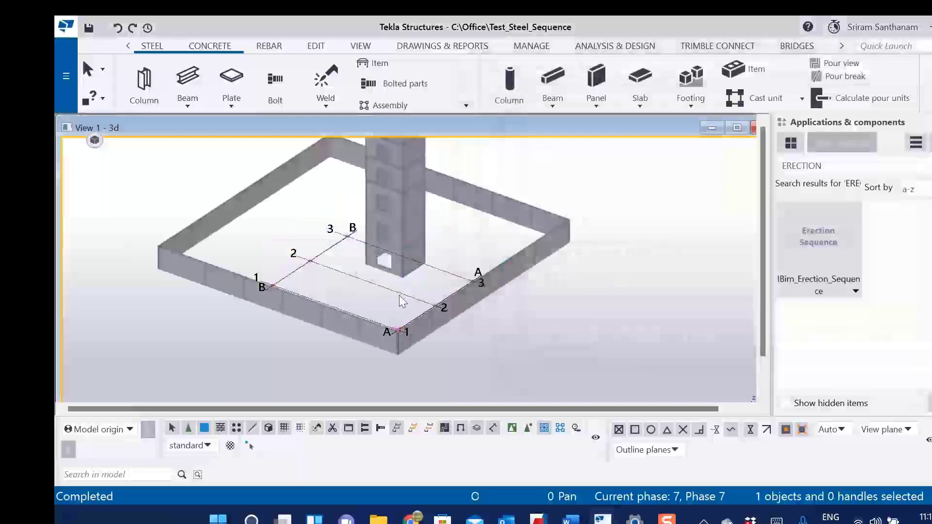
- Hide the grid lines in the concrete view
{"action": "right_click", "coordinate": [404, 295]}
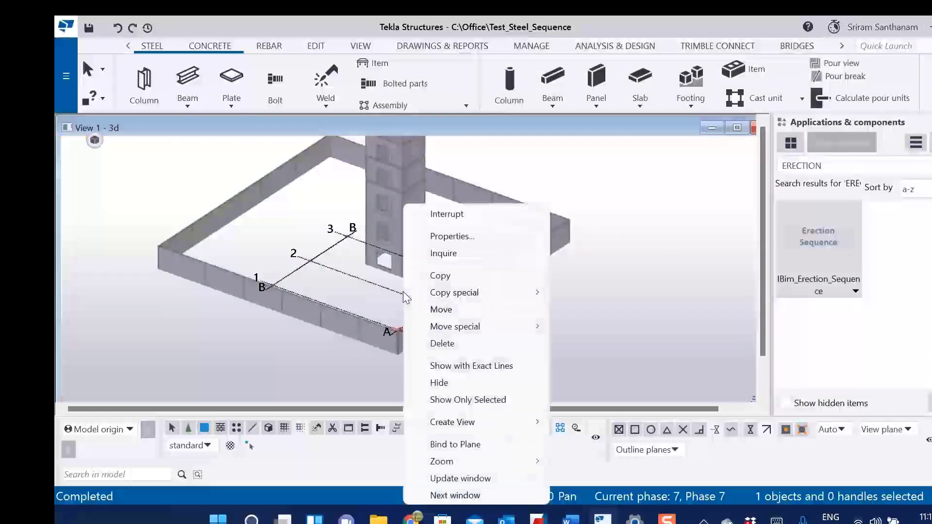
{"action": "left_click", "coordinate": [456, 384]}
{"action": "scroll", "coordinate": [409, 312], "scroll_direction": "down", "scroll_amount": 3}
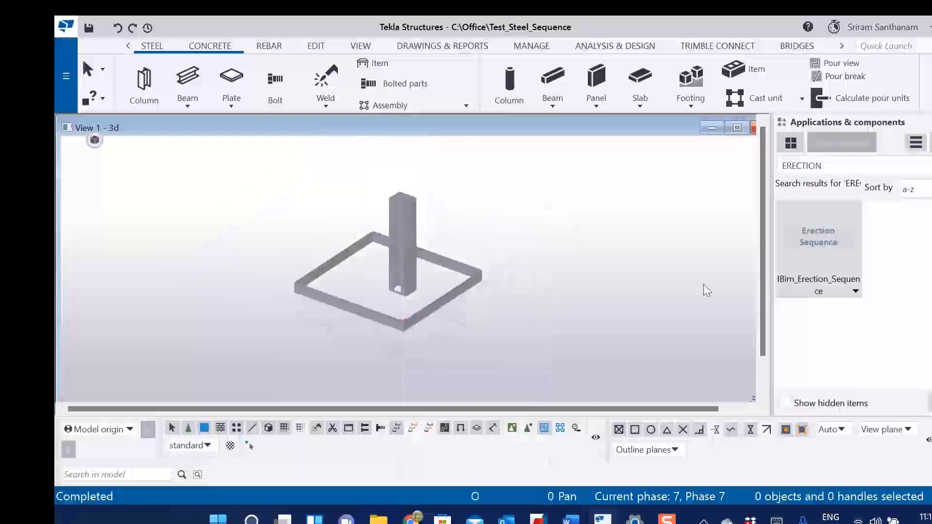
- Examine the prefix, start number, erection stage and sequence number in the user-defined attributes of a perimeter wall panel
{"action": "double_click", "coordinate": [804, 238]}
{"action": "left_click_drag", "start_coordinate": [348, 147], "coordinate": [684, 107]}
{"action": "scroll", "coordinate": [340, 217], "scroll_direction": "down", "scroll_amount": 2}
{"action": "scroll", "coordinate": [408, 257], "scroll_direction": "up", "scroll_amount": 5}
{"action": "scroll", "coordinate": [412, 255], "scroll_direction": "up", "scroll_amount": 2}
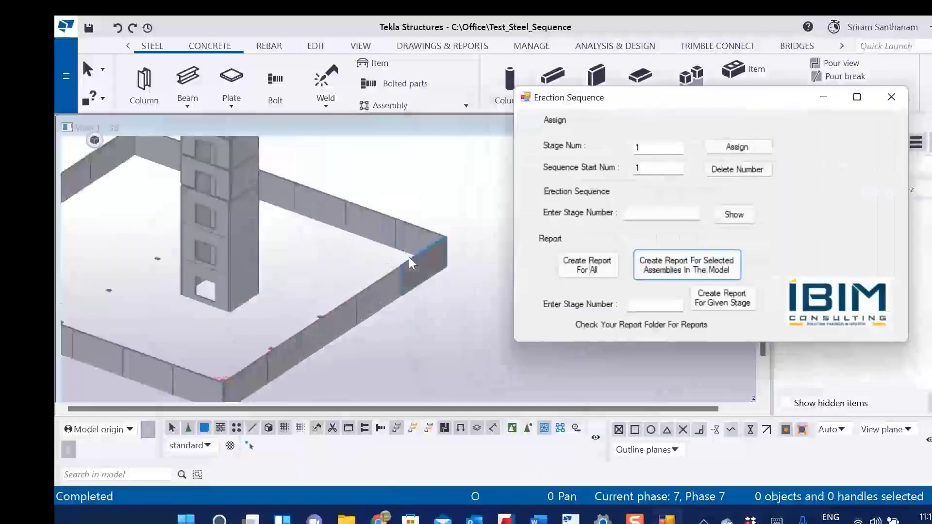
{"action": "scroll", "coordinate": [430, 250], "scroll_direction": "down", "scroll_amount": 2}
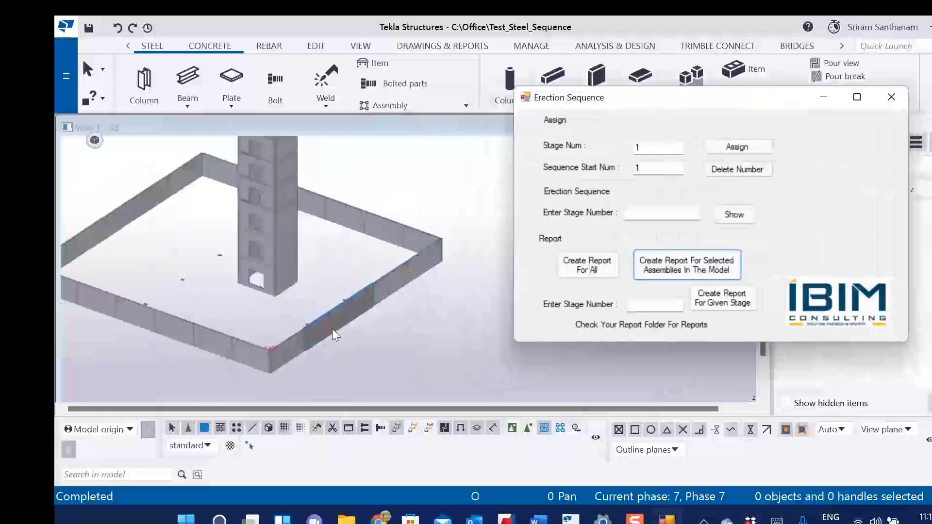
{"action": "left_click", "coordinate": [386, 275]}
{"action": "left_click_drag", "start_coordinate": [746, 102], "coordinate": [597, 277]}
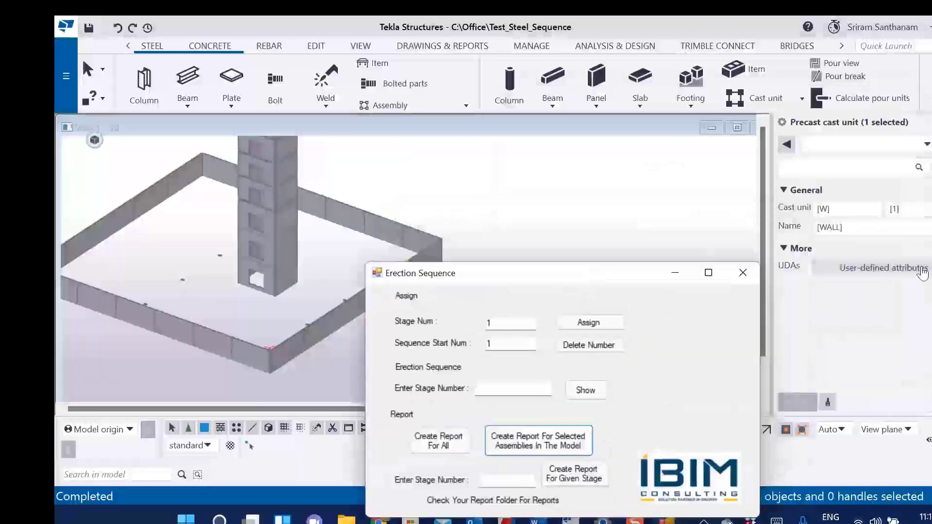
{"action": "left_click", "coordinate": [898, 268]}
{"action": "left_click", "coordinate": [743, 272]}
{"action": "left_click", "coordinate": [786, 222]}
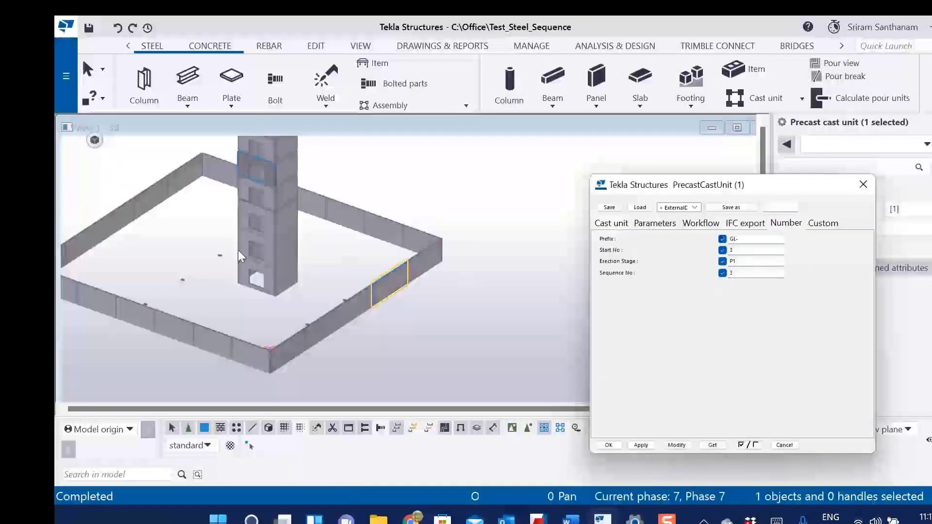
- Examine the numbering attributes of a lower and a topmost tower wall panel, then close the attributes
{"action": "left_click", "coordinate": [283, 251]}
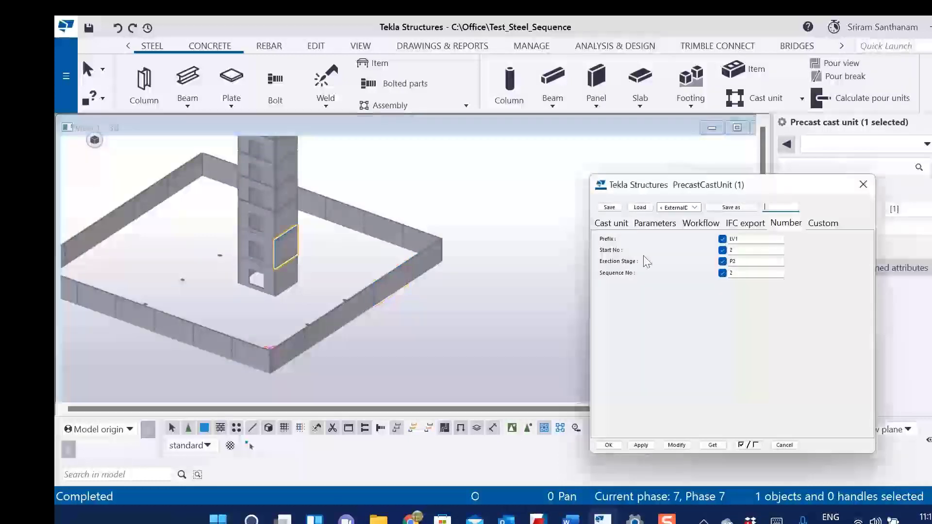
{"action": "scroll", "coordinate": [284, 269], "scroll_direction": "down", "scroll_amount": 3}
{"action": "scroll", "coordinate": [313, 221], "scroll_direction": "up", "scroll_amount": 5}
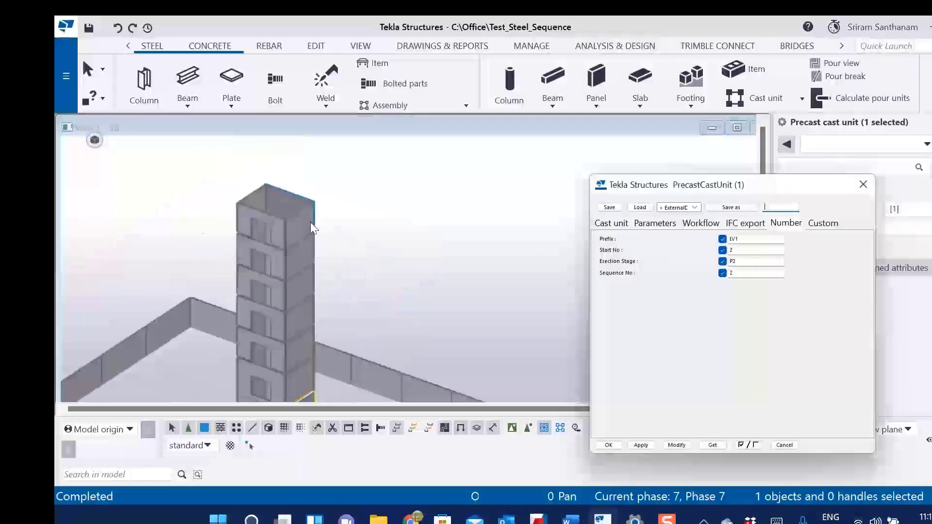
{"action": "left_click", "coordinate": [306, 221]}
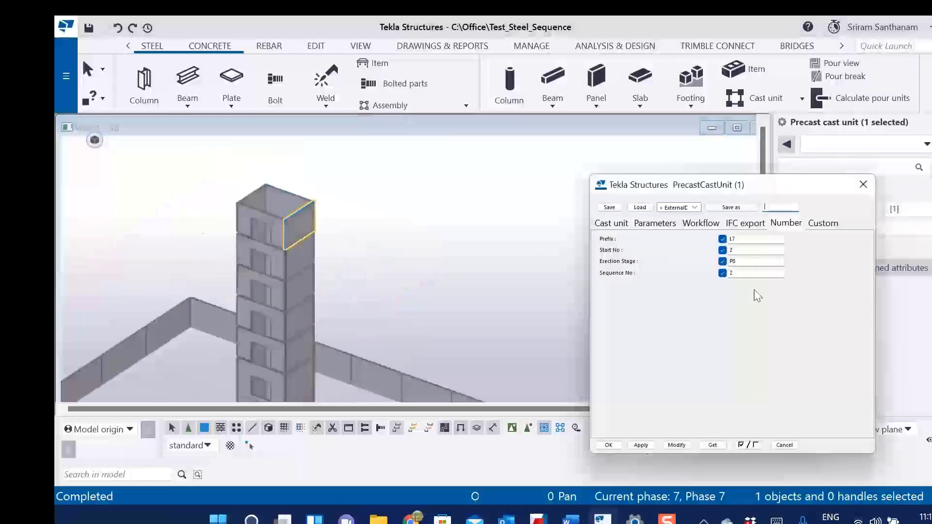
{"action": "left_click", "coordinate": [863, 184]}
{"action": "scroll", "coordinate": [468, 192], "scroll_direction": "down", "scroll_amount": 5}
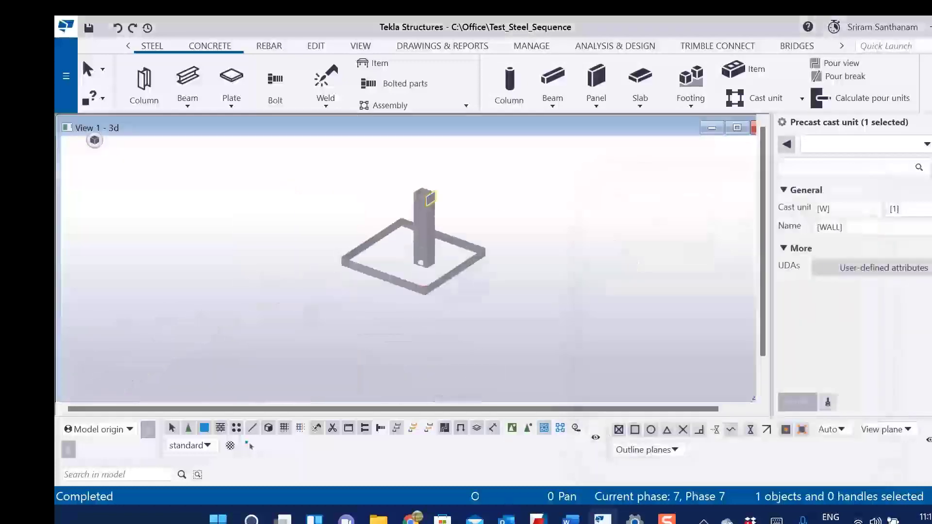
- Reopen the Erection Sequence tool beside the concrete walls and show stages P1 P2 P3 P4 P5 P6 P7 P8
{"action": "key", "text": "ctrl+f"}
{"action": "double_click", "coordinate": [808, 232]}
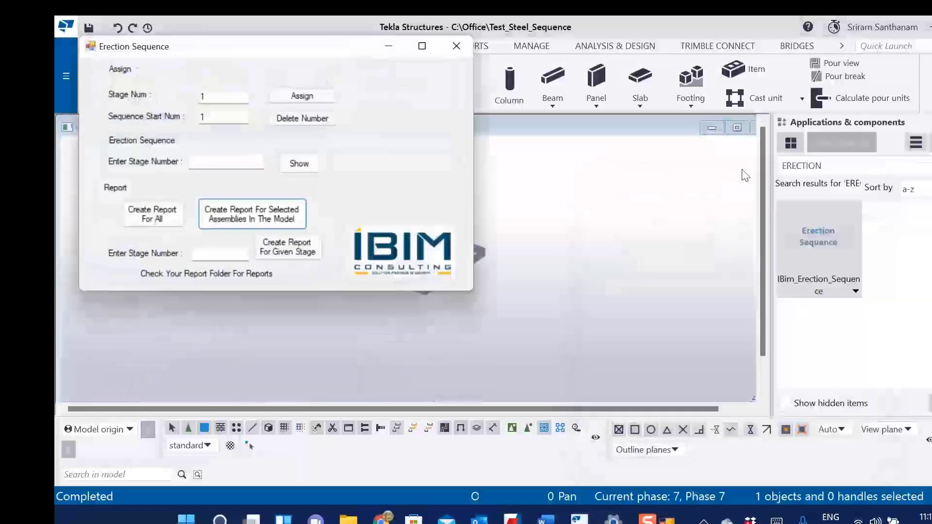
{"action": "left_click_drag", "start_coordinate": [271, 49], "coordinate": [635, 117]}
{"action": "scroll", "coordinate": [199, 249], "scroll_direction": "down", "scroll_amount": 3}
{"action": "scroll", "coordinate": [343, 230], "scroll_direction": "up", "scroll_amount": 5}
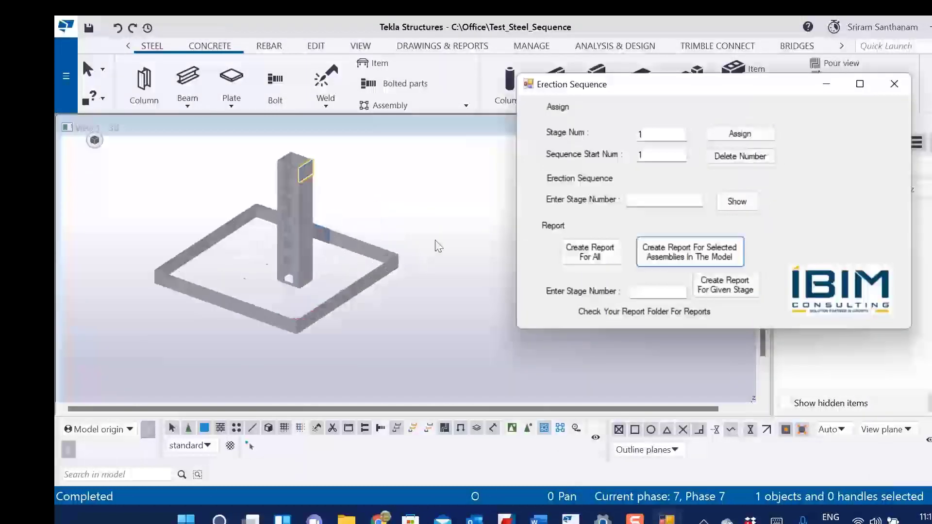
{"action": "left_click", "coordinate": [684, 204]}
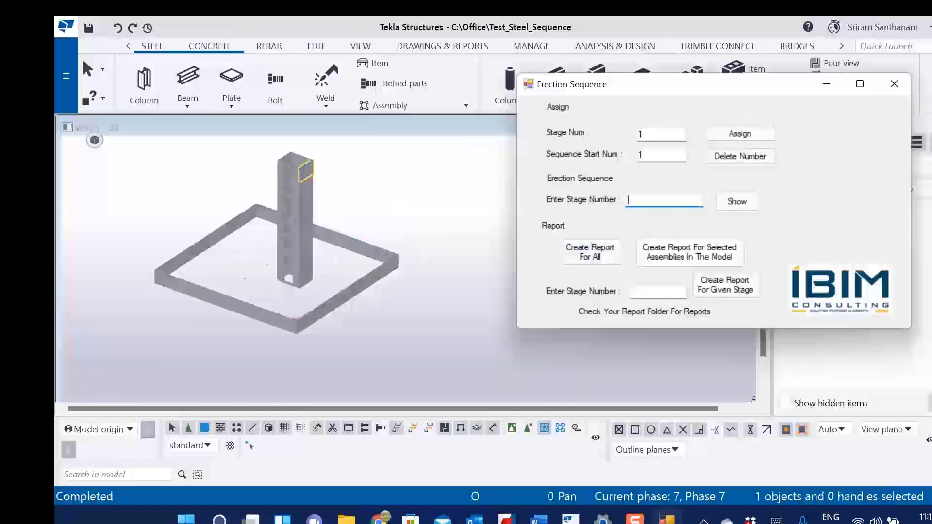
{"action": "type", "text": "P1 P2 "}
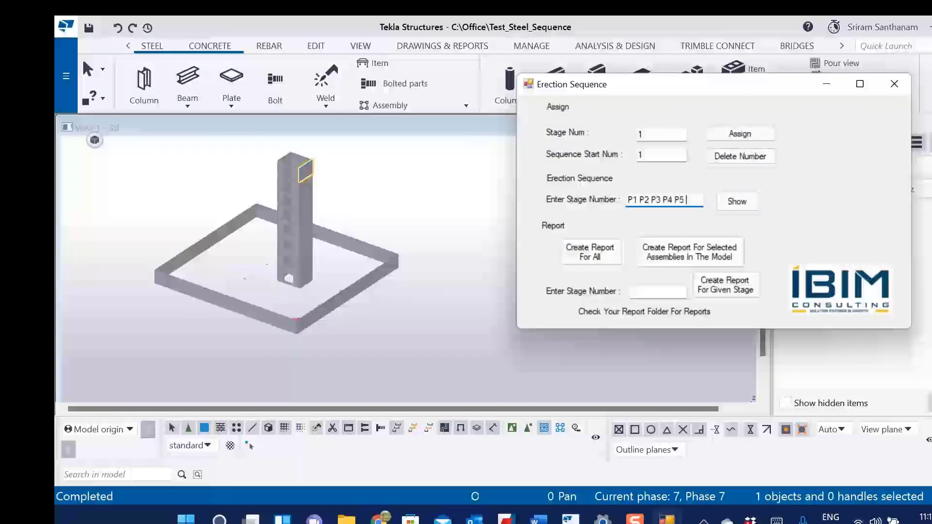
{"action": "type", "text": "P3 P4 P5 P6 P7"}
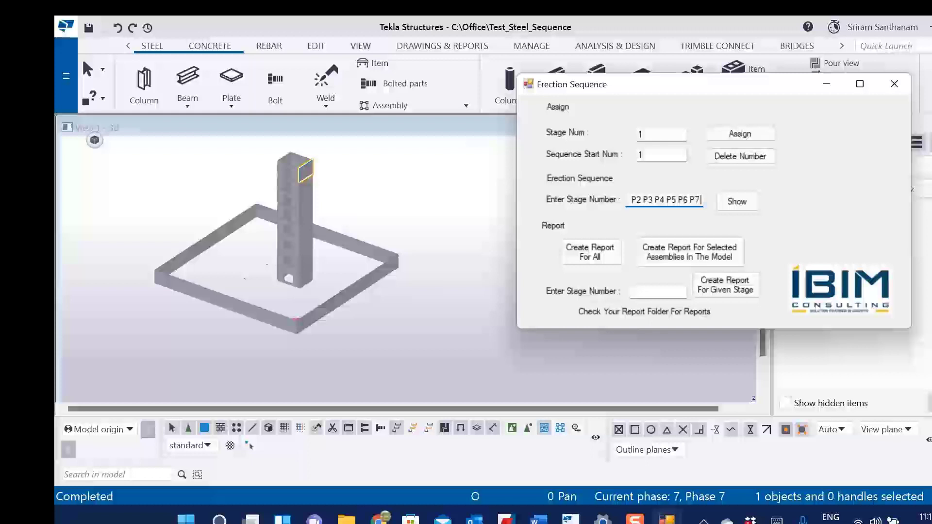
{"action": "type", "text": " P8"}
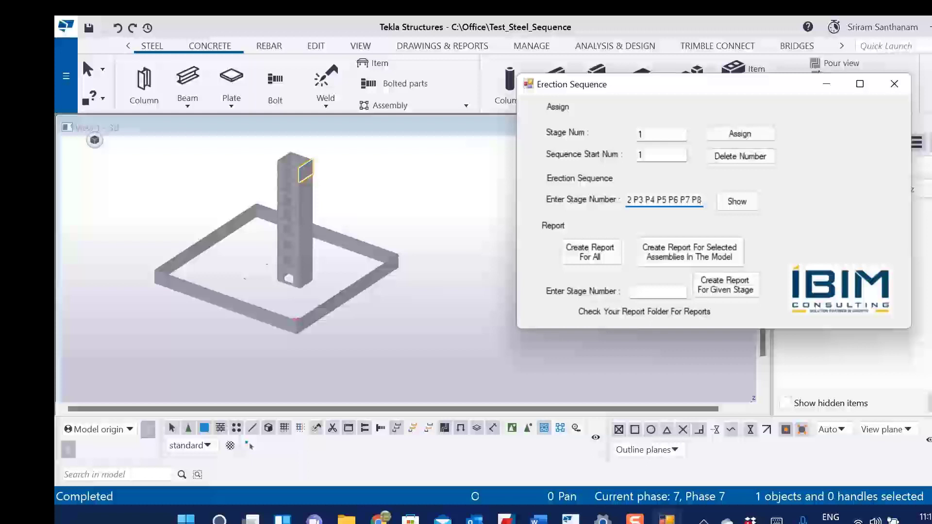
{"action": "left_click", "coordinate": [742, 204]}
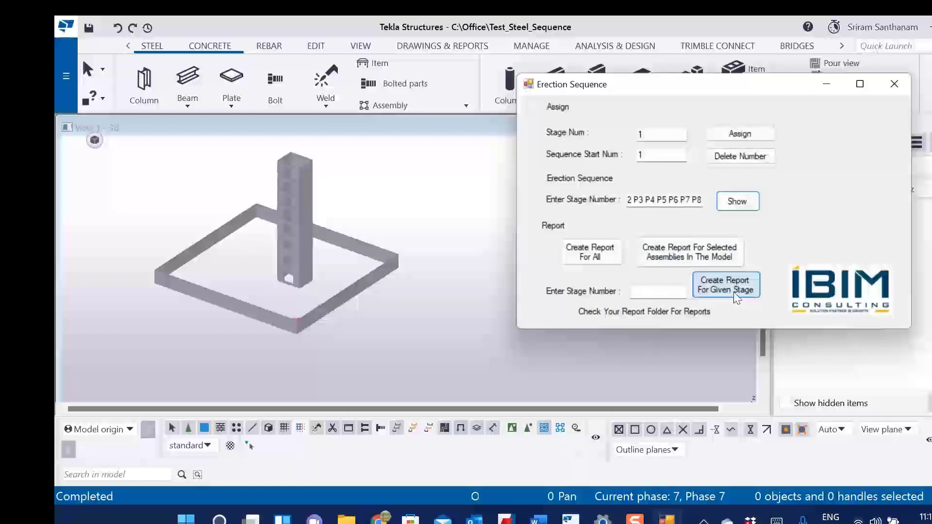
- Create the erection report for all assemblies, close the tool, and open #Erection_Stage_List.xls from the model's Reports folder in Excel
{"action": "left_click", "coordinate": [601, 252]}
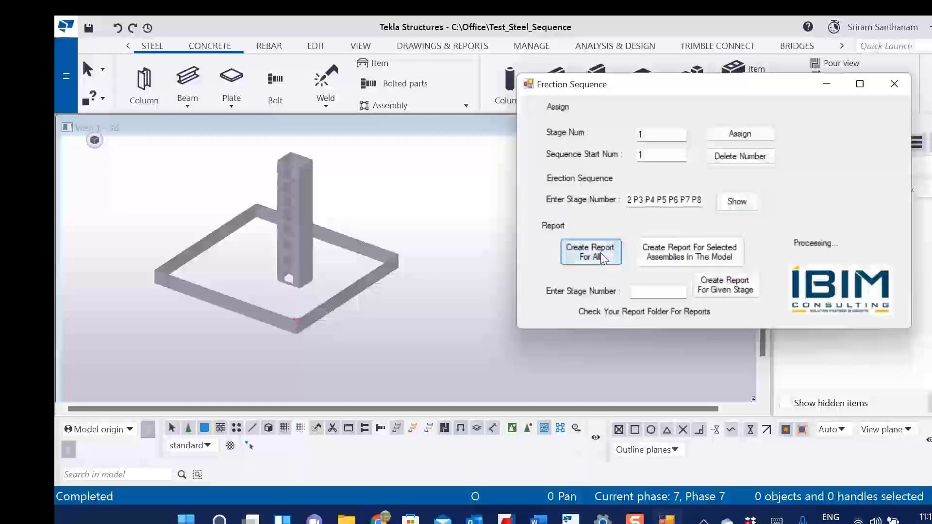
{"action": "left_click", "coordinate": [66, 76]}
{"action": "left_click", "coordinate": [142, 221]}
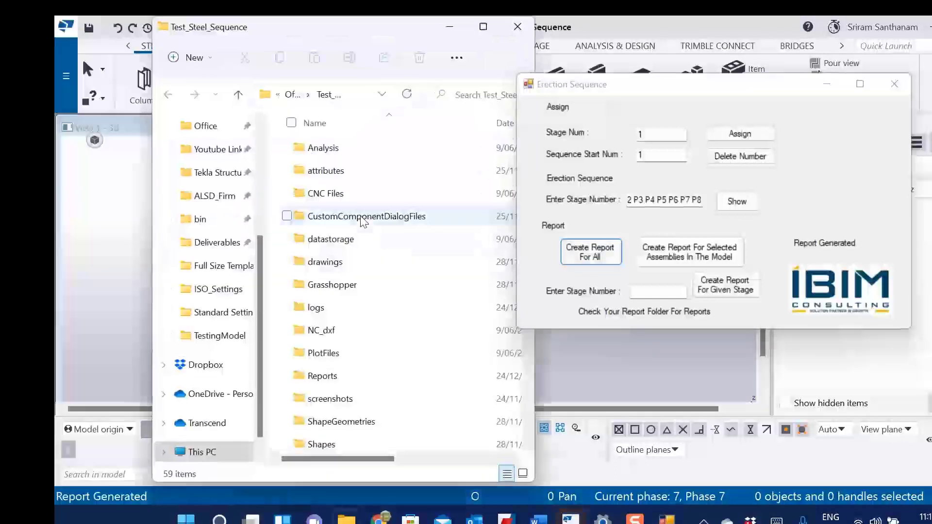
{"action": "double_click", "coordinate": [324, 381]}
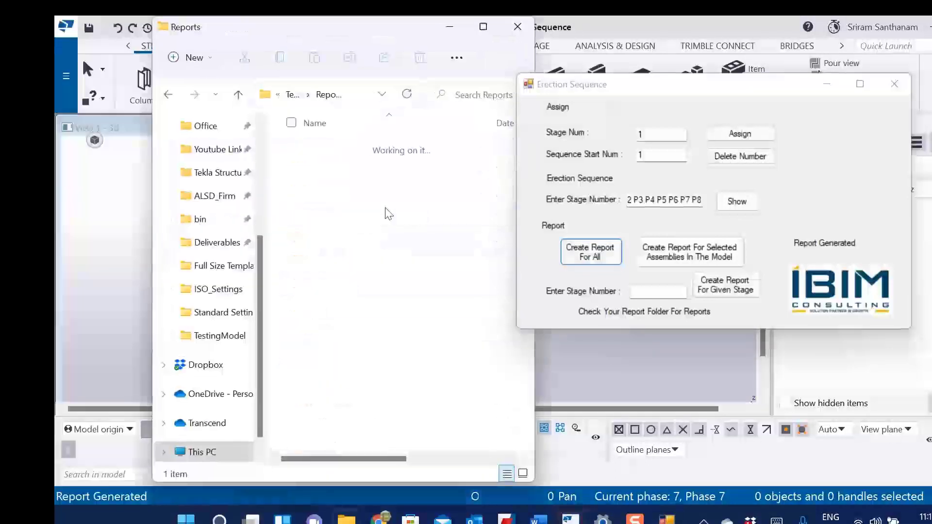
{"action": "double_click", "coordinate": [352, 152]}
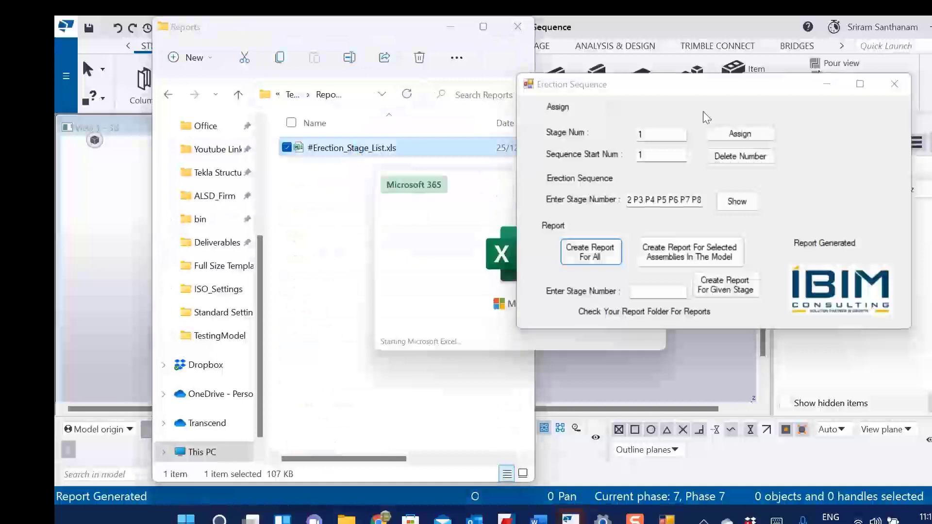
{"action": "left_click", "coordinate": [895, 85]}
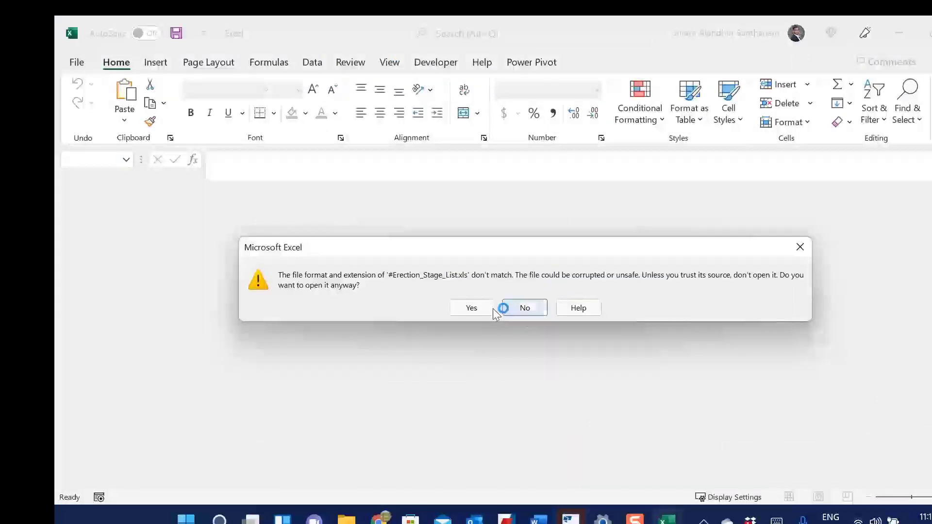
{"action": "left_click", "coordinate": [465, 308]}
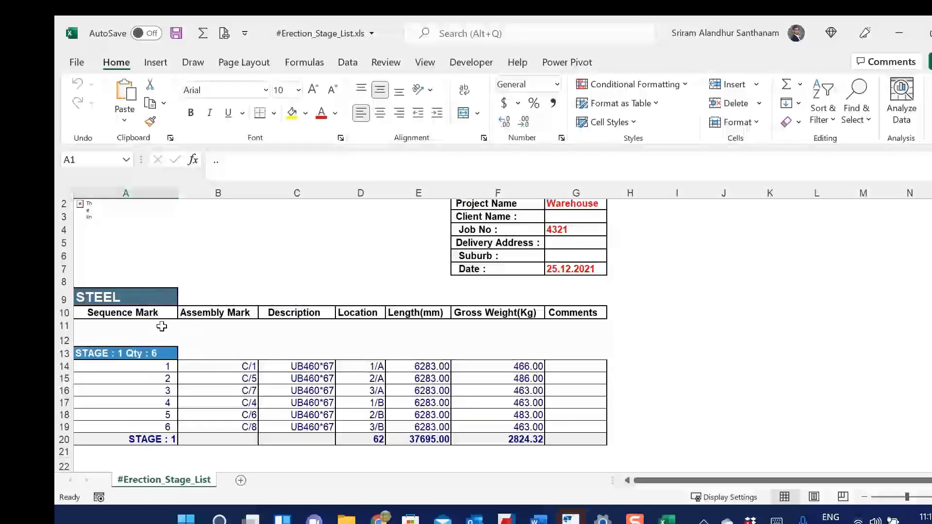
- Examine the steel and precast stage tables down to the final total, then close the report and the Reports folder
{"action": "scroll", "coordinate": [161, 327], "scroll_direction": "down", "scroll_amount": 3}
{"action": "scroll", "coordinate": [162, 326], "scroll_direction": "down", "scroll_amount": 8}
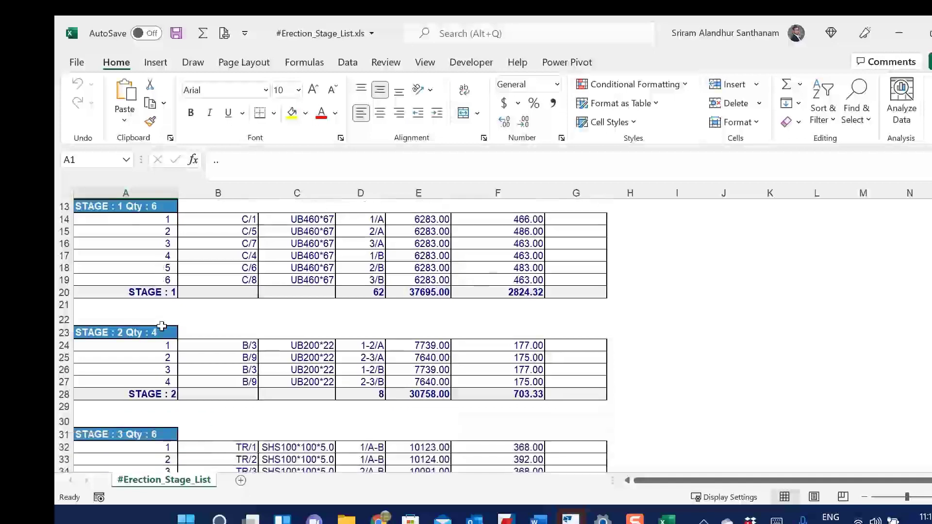
{"action": "scroll", "coordinate": [155, 343], "scroll_direction": "down", "scroll_amount": 12}
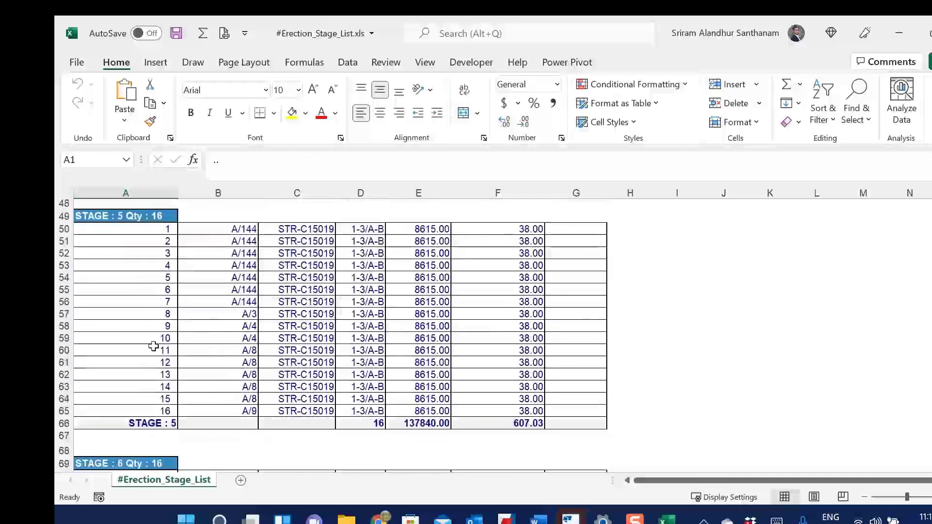
{"action": "scroll", "coordinate": [153, 345], "scroll_direction": "down", "scroll_amount": 10}
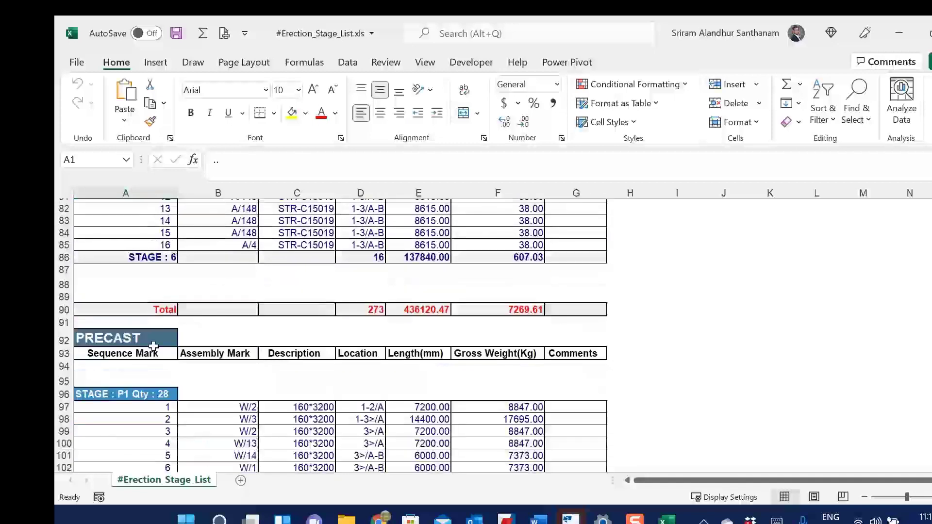
{"action": "scroll", "coordinate": [185, 337], "scroll_direction": "down", "scroll_amount": 7}
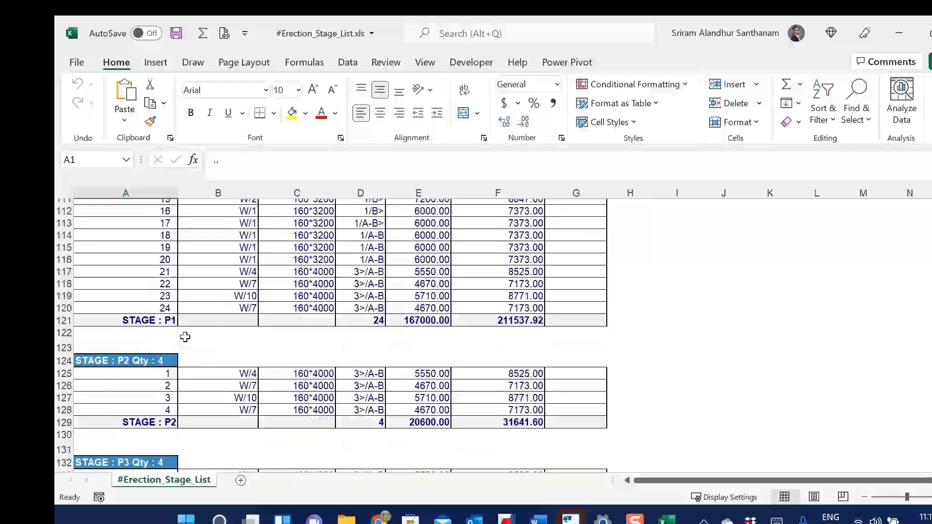
{"action": "scroll", "coordinate": [186, 337], "scroll_direction": "down", "scroll_amount": 12}
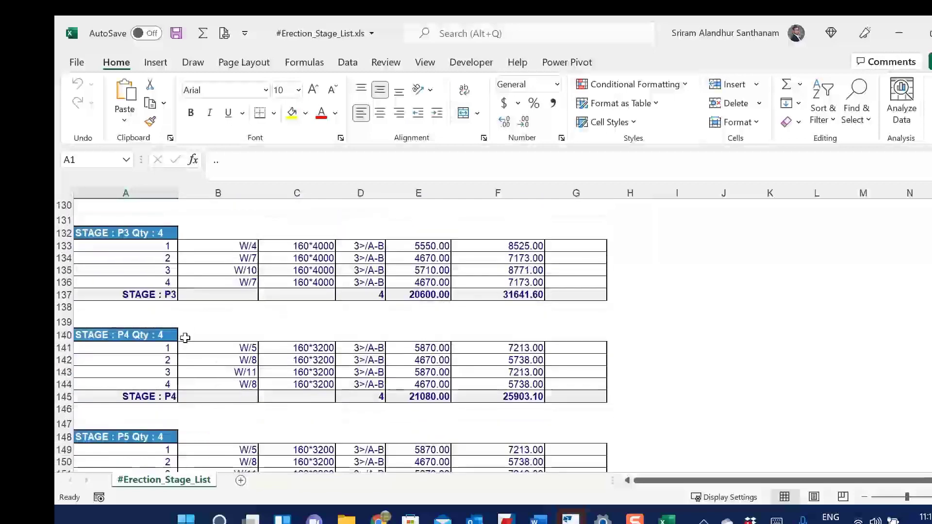
{"action": "scroll", "coordinate": [186, 338], "scroll_direction": "down", "scroll_amount": 3}
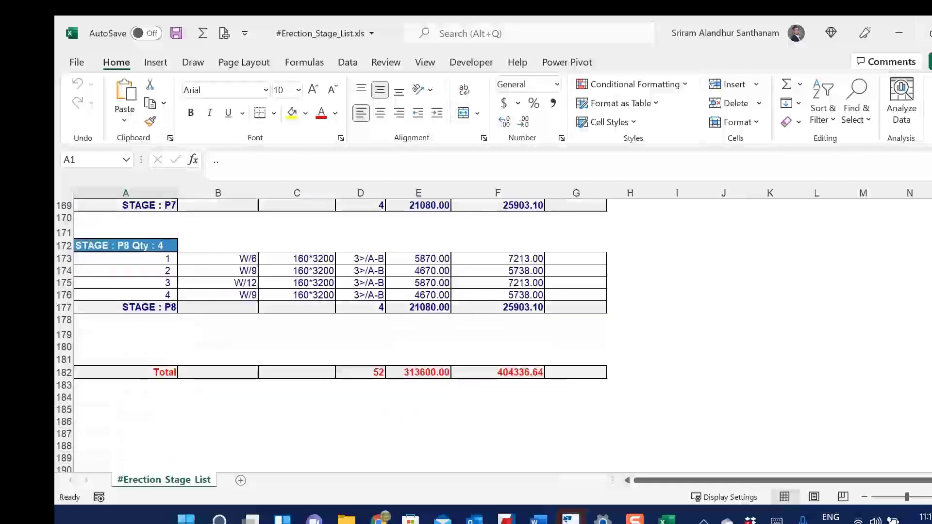
{"action": "key", "text": "alt+F4"}
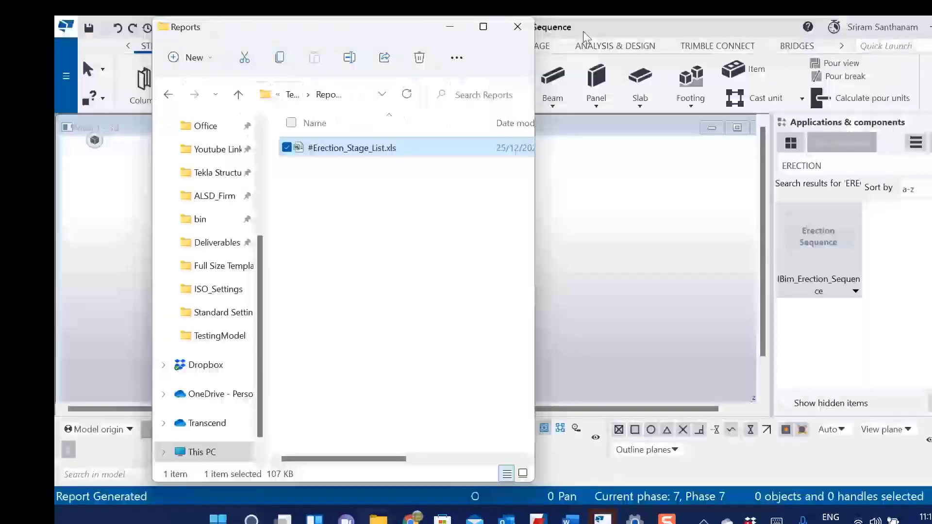
{"action": "left_click", "coordinate": [517, 27]}
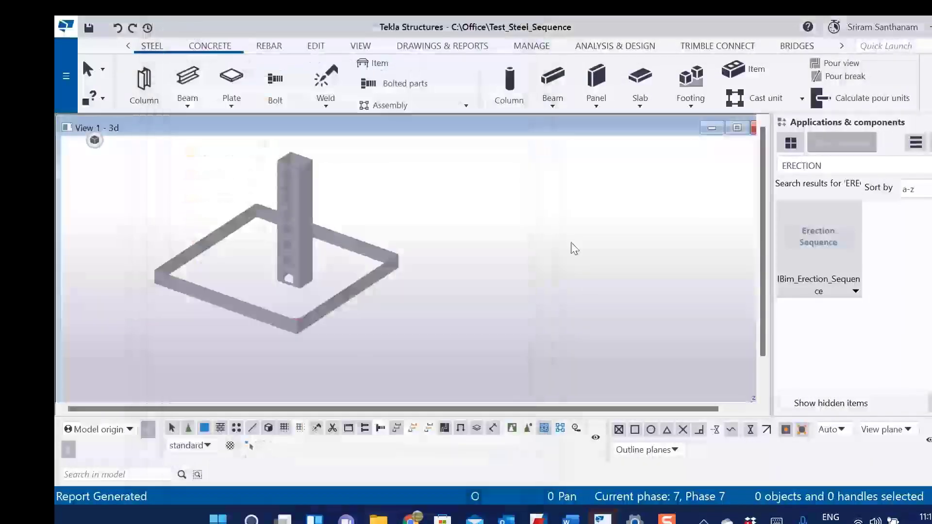
- Review the Erection Sequence tool's report options for all, selected assemblies and a given stage, then close the tool
{"action": "double_click", "coordinate": [818, 253]}
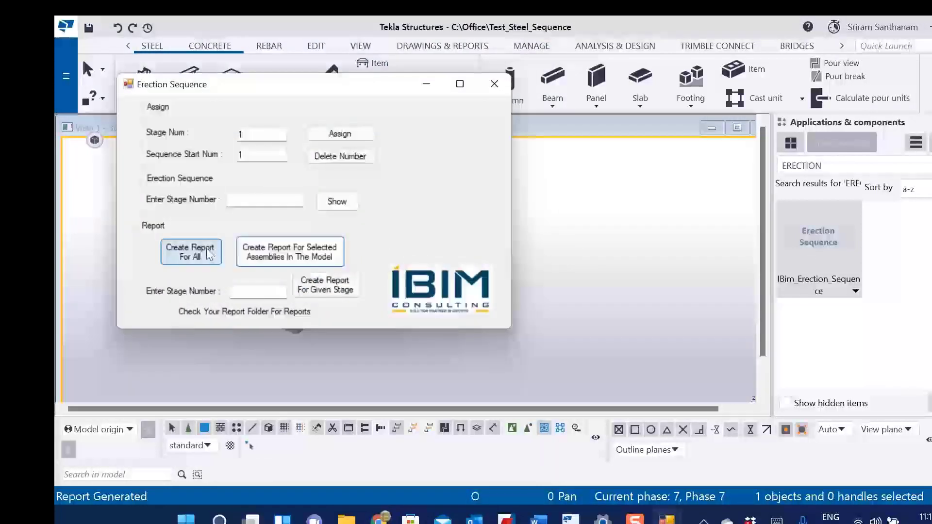
{"action": "left_click_drag", "start_coordinate": [267, 90], "coordinate": [473, 111]}
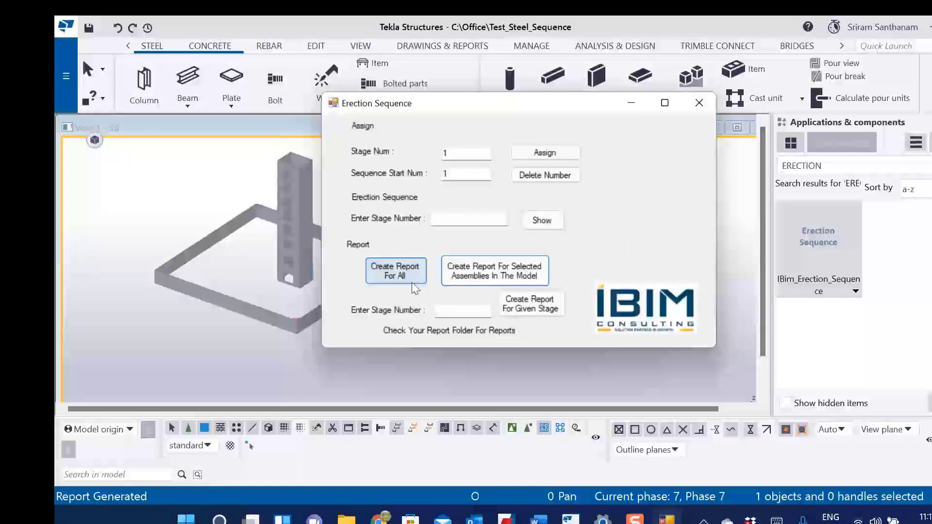
{"action": "left_click", "coordinate": [697, 103]}
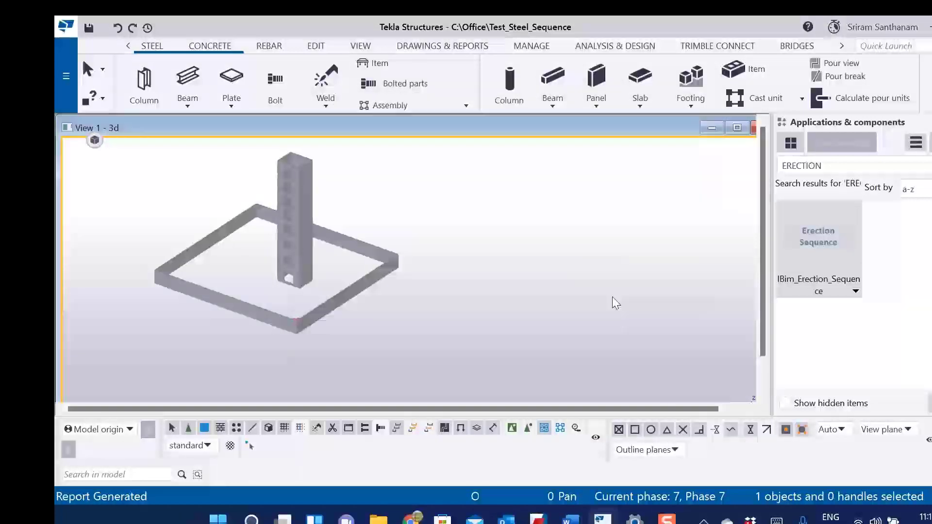